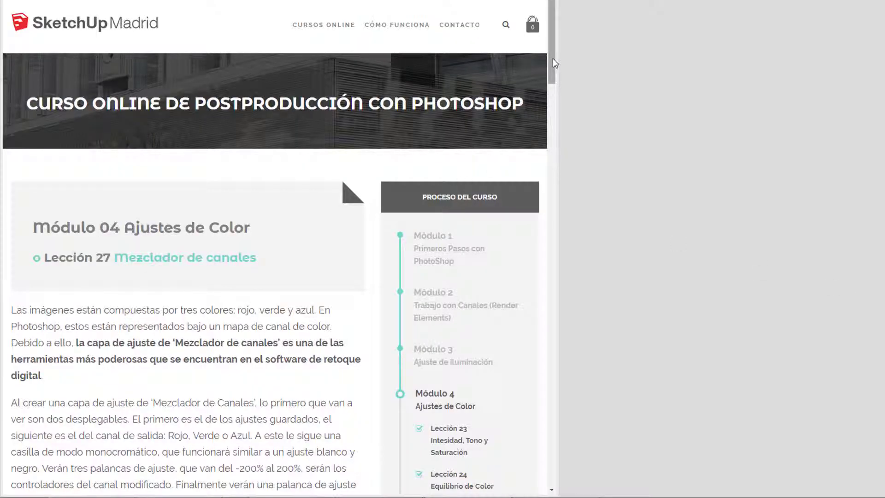
# Step: Scroll through the Lección 27 Mezclador de canales lesson to its Actividad practice box
pyautogui.moveTo(552, 62); pyautogui.dragTo(555, 88)
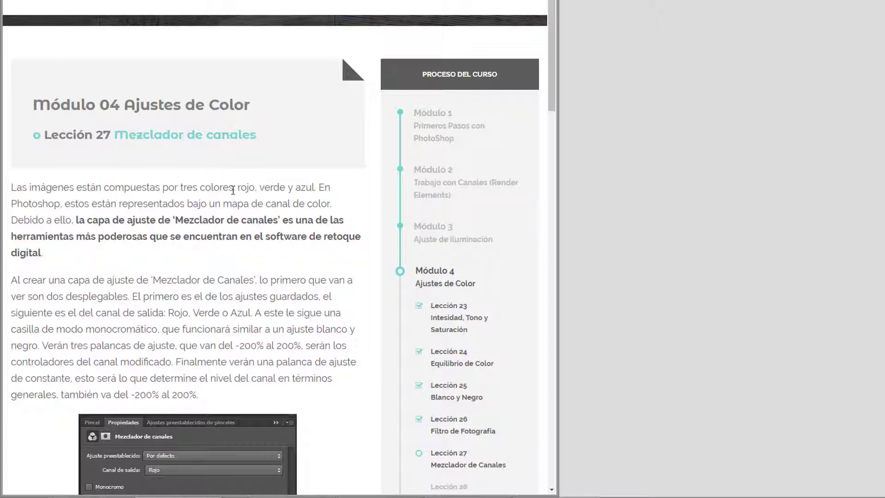
pyautogui.scroll(-3, 232, 194)
pyautogui.scroll(-1, 154, 284)
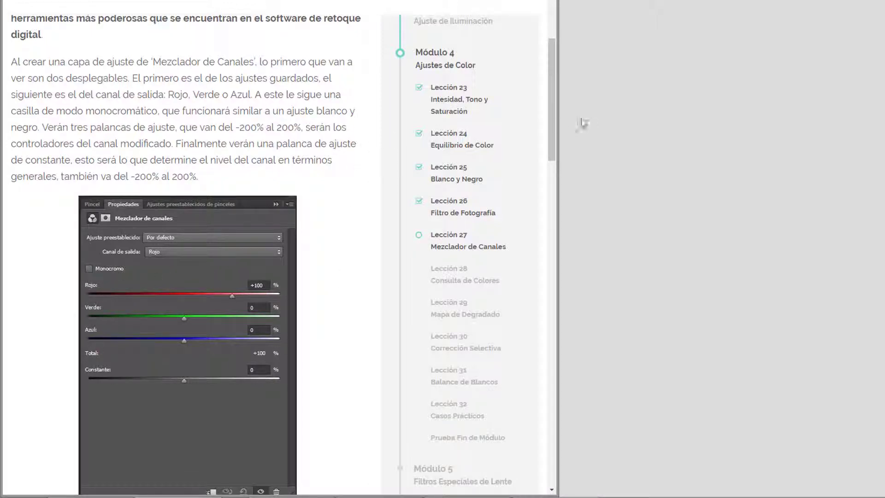
pyautogui.moveTo(552, 114); pyautogui.dragTo(554, 321)
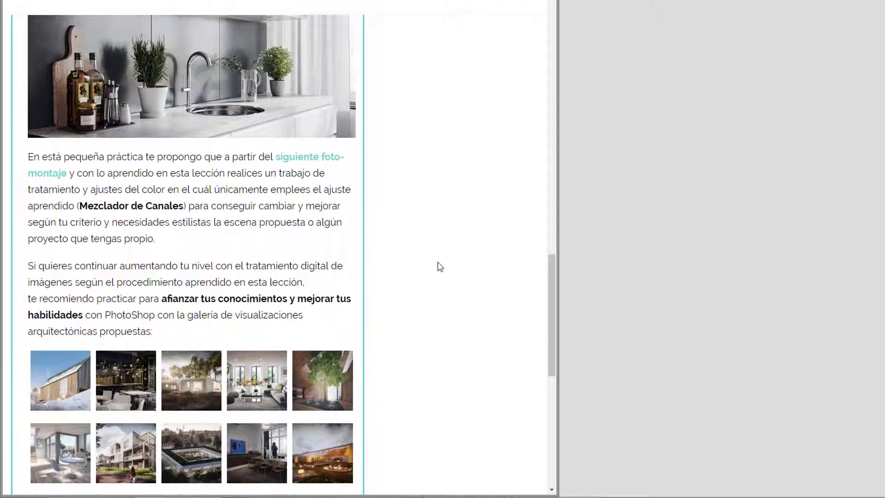
pyautogui.scroll(2, 439, 264)
pyautogui.scroll(1, 438, 265)
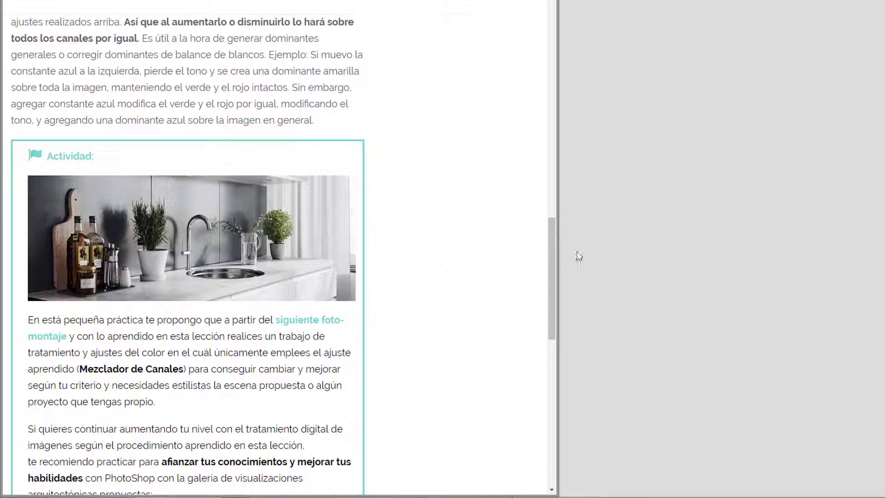
pyautogui.scroll(2, 552, 240)
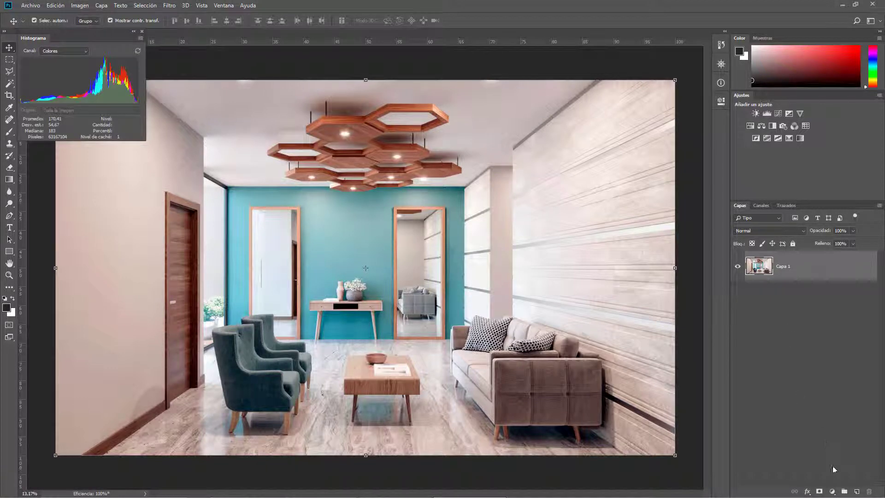
# Step: Add a Mezclador de canales adjustment layer above Capa 1, briefly checking its mask
pyautogui.click(832, 491)
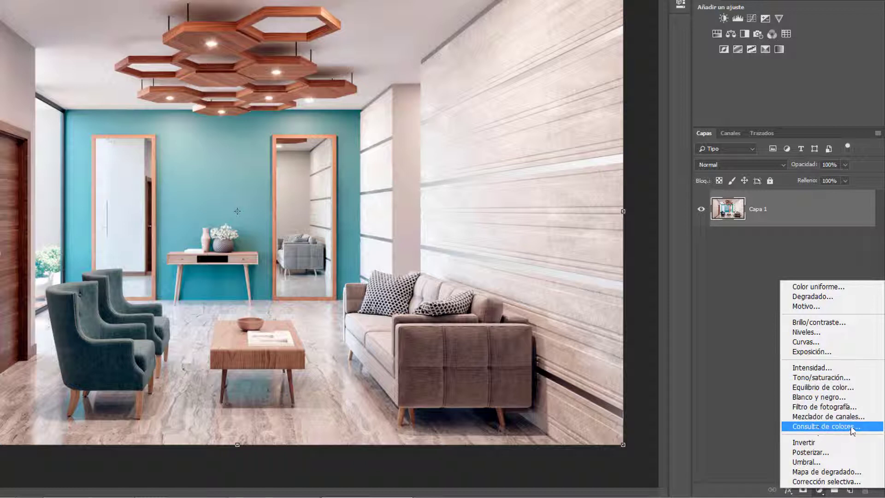
pyautogui.click(830, 416)
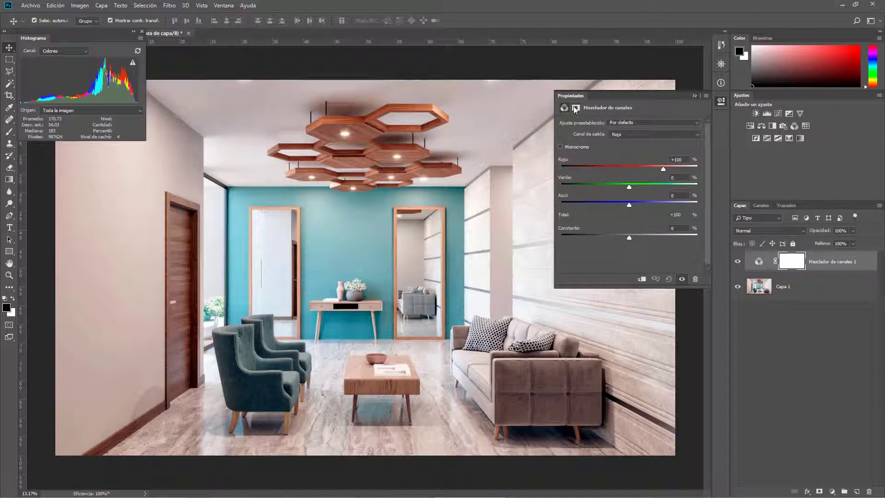
pyautogui.click(575, 109)
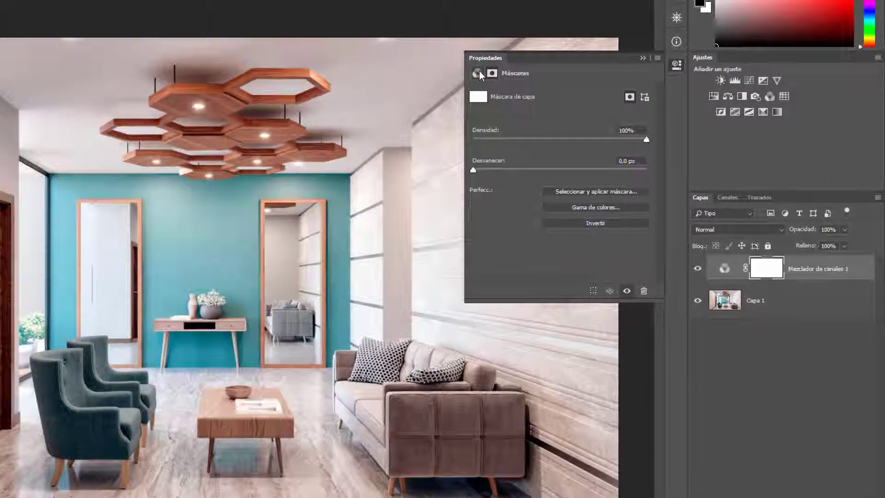
pyautogui.click(565, 107)
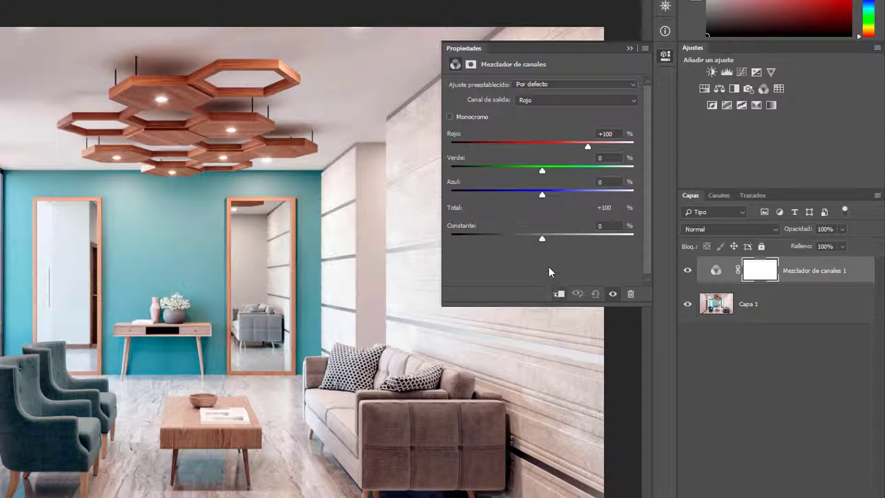
pyautogui.click(530, 84)
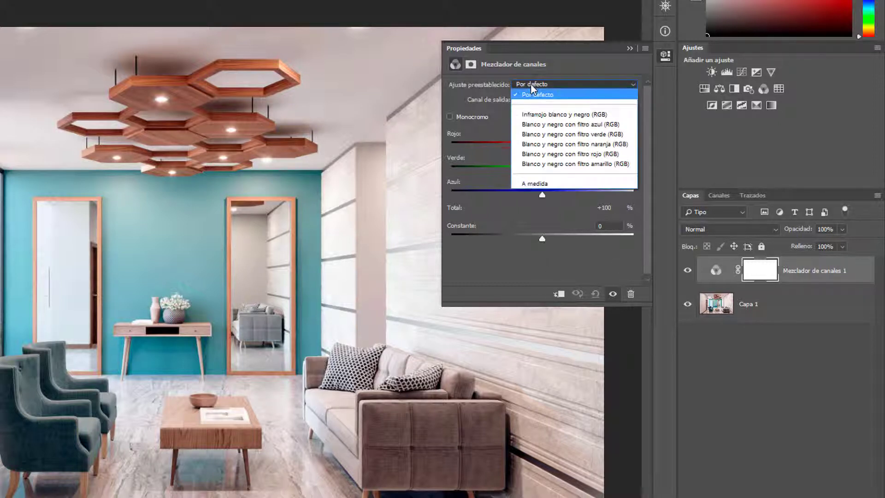
pyautogui.click(535, 73)
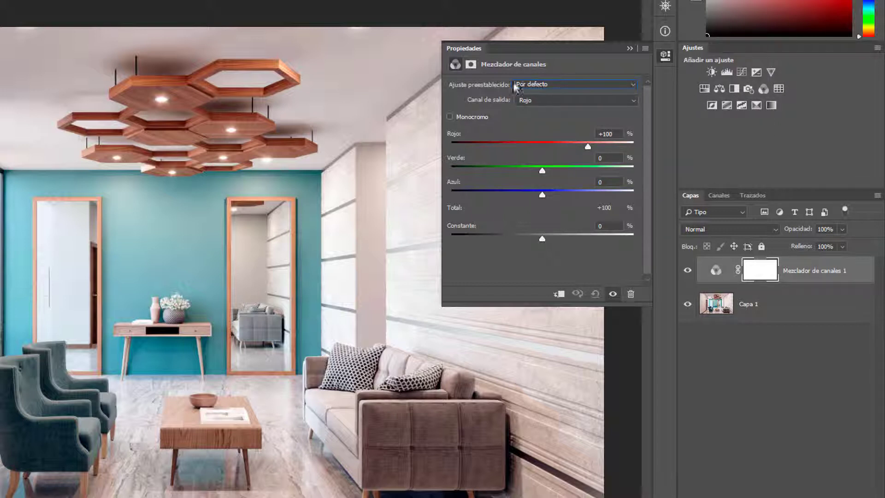
pyautogui.click(529, 83)
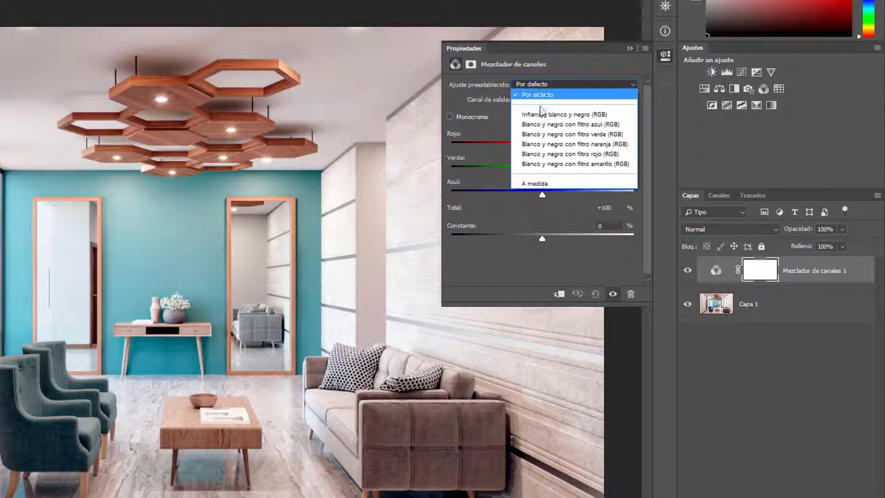
pyautogui.click(543, 143)
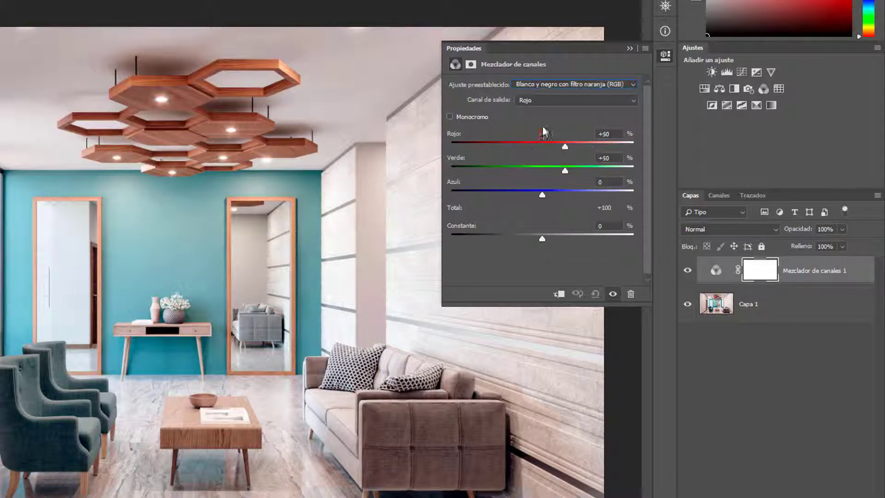
pyautogui.click(542, 85)
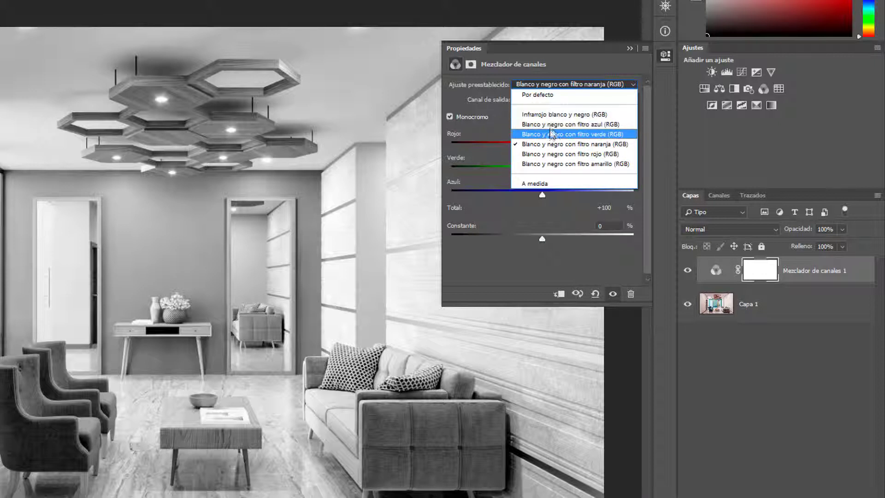
pyautogui.click(549, 125)
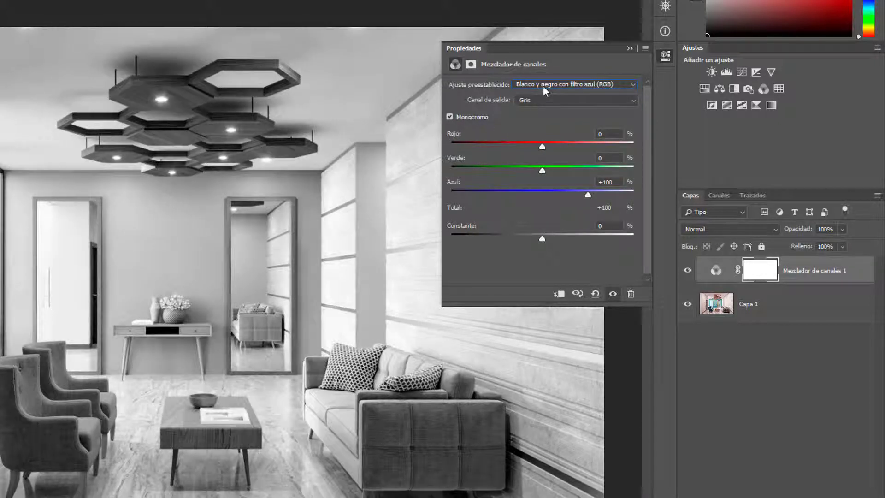
pyautogui.click(544, 87)
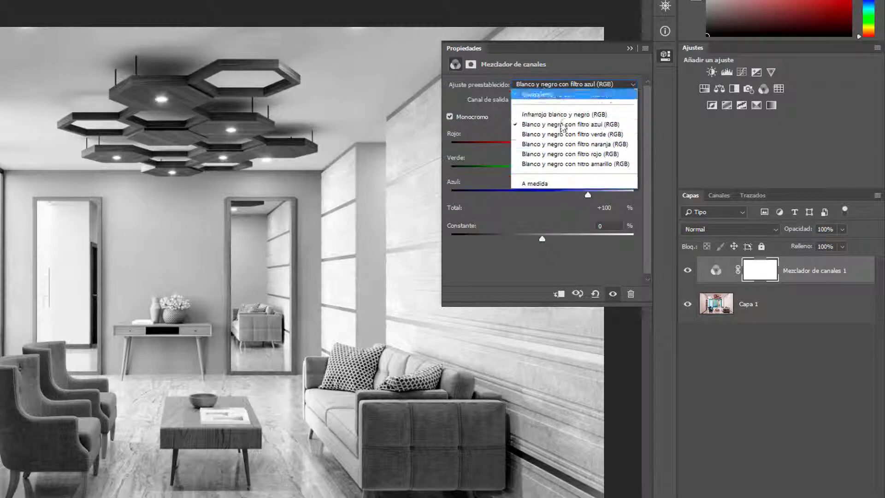
pyautogui.click(578, 165)
pyautogui.click(571, 83)
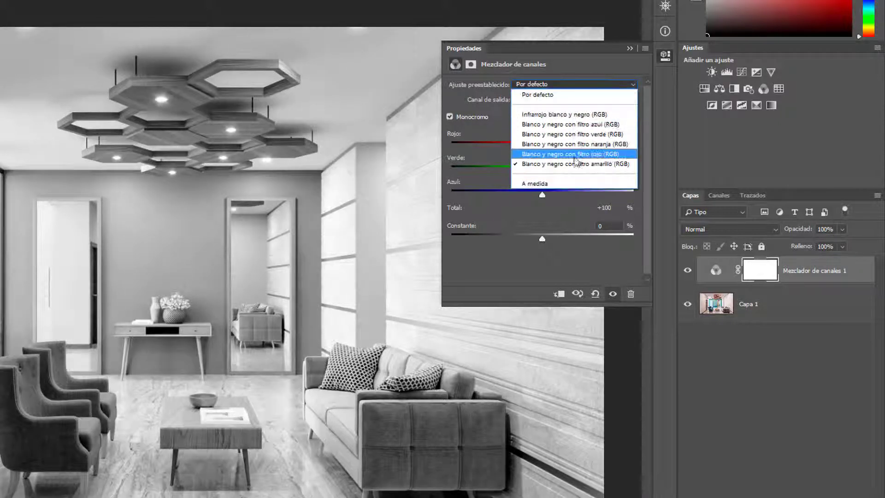
pyautogui.click(579, 156)
pyautogui.click(565, 84)
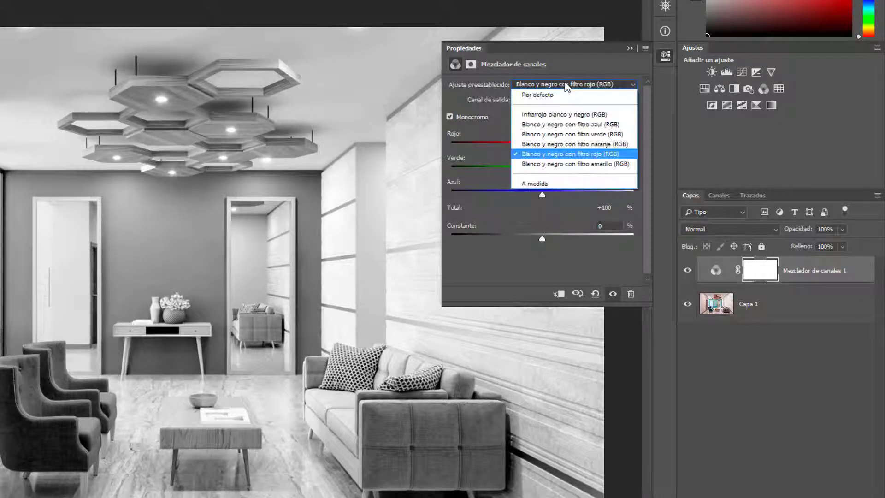
pyautogui.click(562, 135)
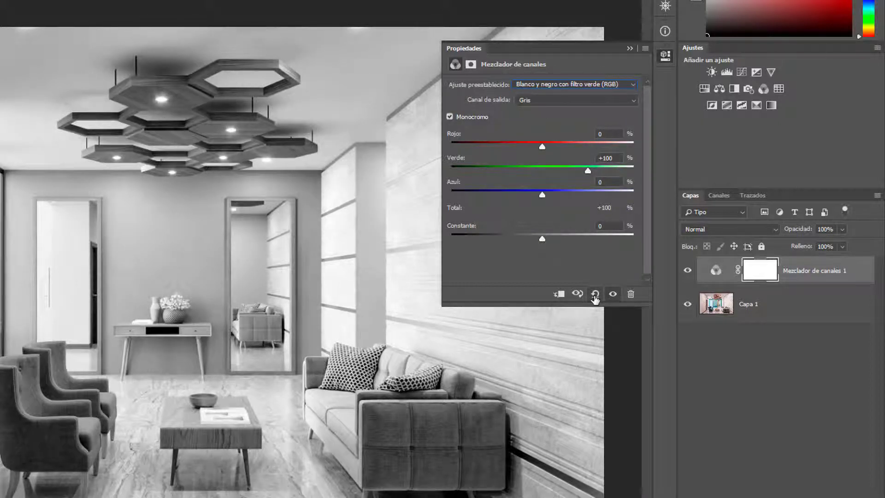
pyautogui.click(595, 293)
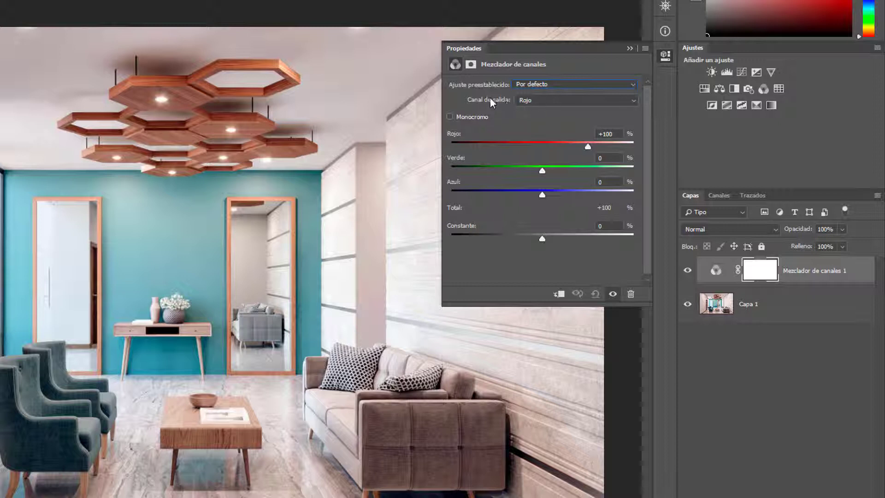
pyautogui.click(530, 100)
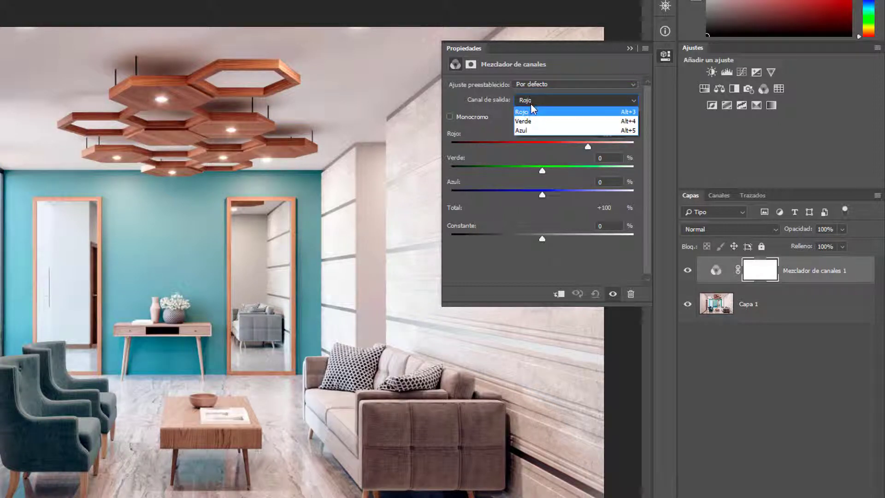
pyautogui.click(529, 106)
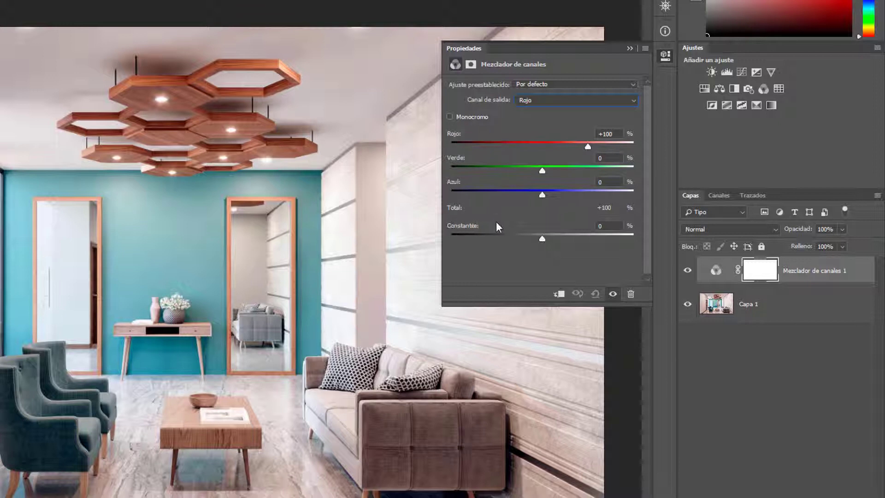
# Step: In Channels, preview the render with the Rojo, Verde and Azul channels toggled
pyautogui.click(717, 196)
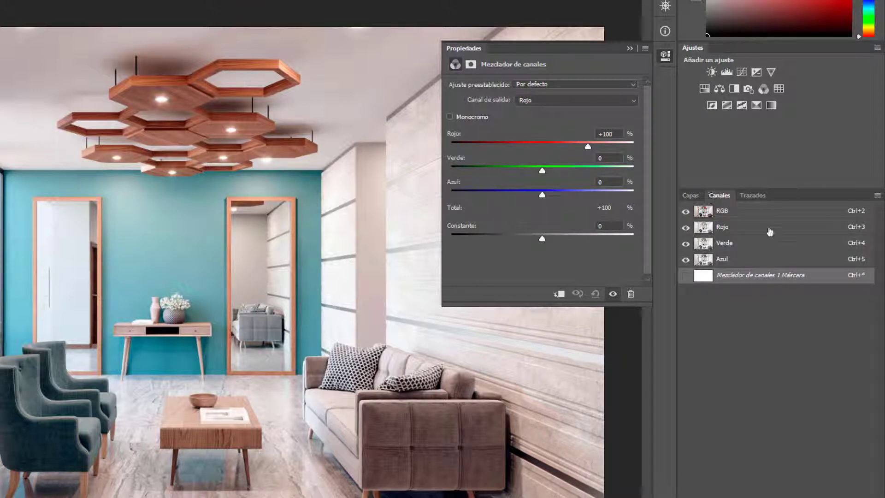
pyautogui.click(742, 231)
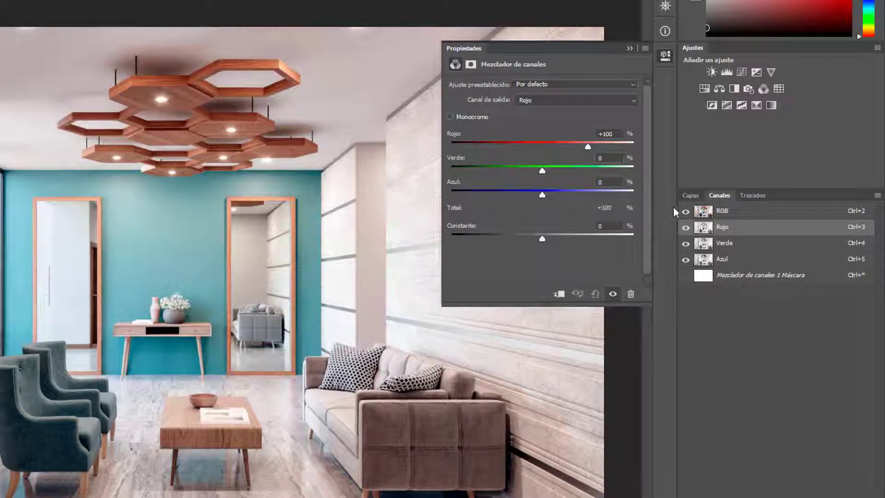
pyautogui.click(685, 227)
pyautogui.click(685, 243)
pyautogui.click(686, 226)
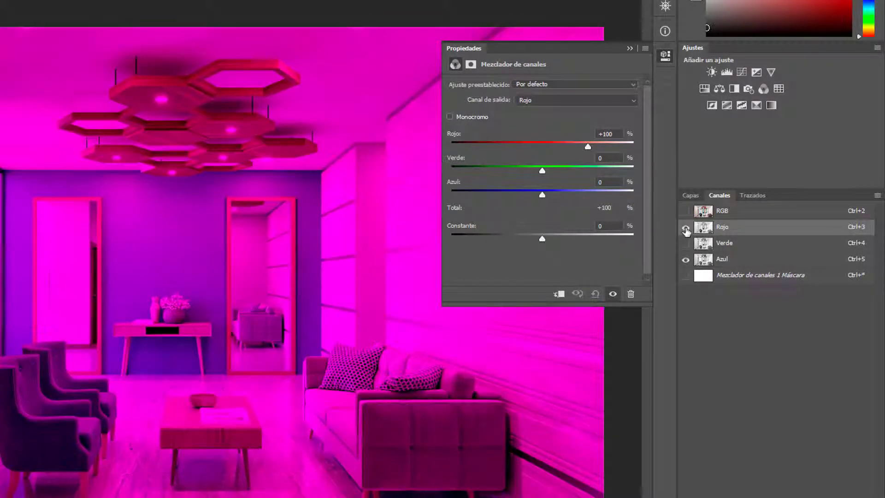
pyautogui.click(732, 259)
pyautogui.click(725, 243)
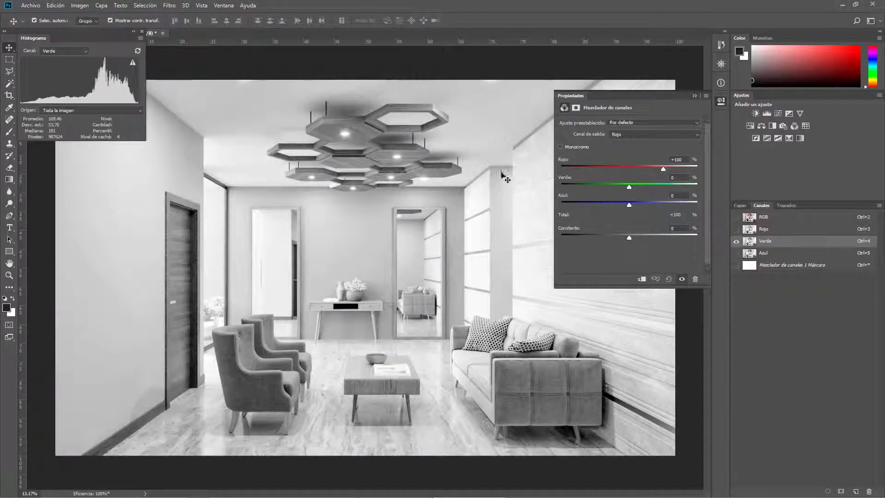
# Step: View the Rojo, Verde and Azul channels each alone in greyscale, then restore RGB
pyautogui.click(769, 230)
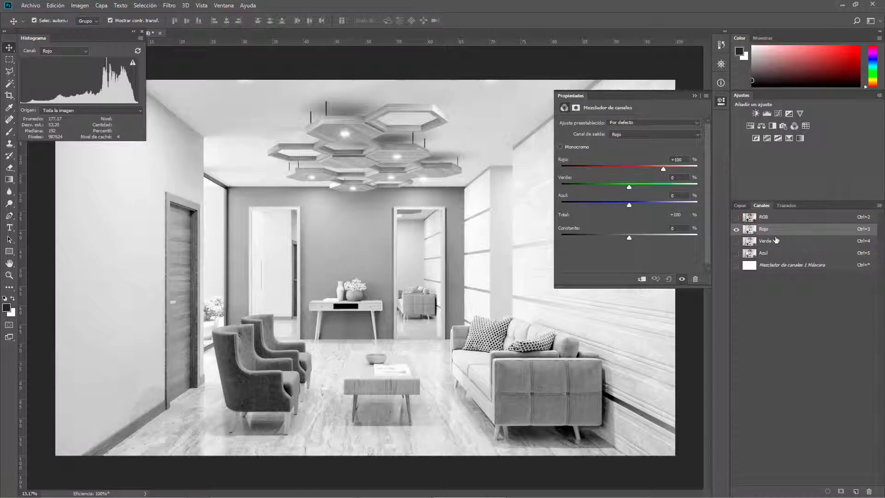
pyautogui.click(778, 242)
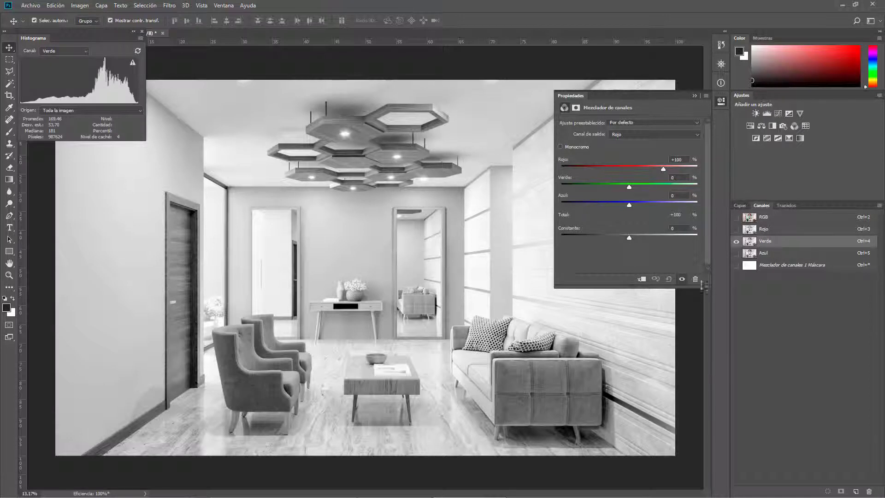
pyautogui.click(788, 255)
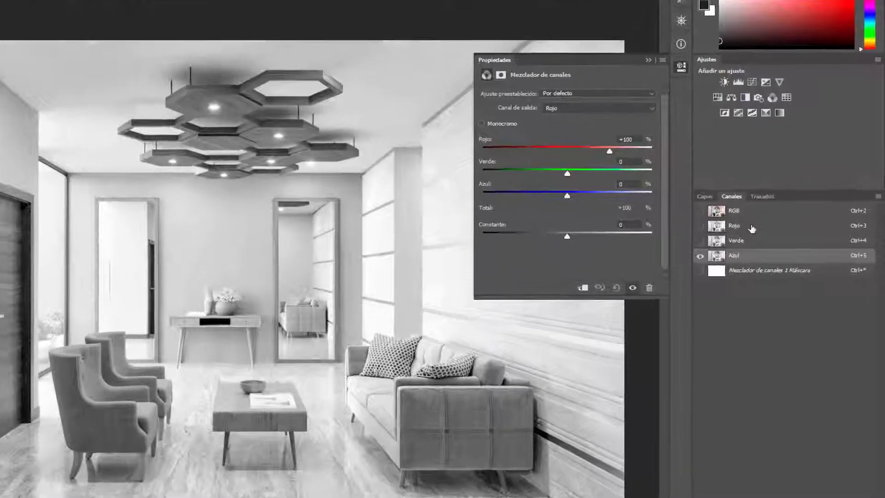
pyautogui.click(763, 228)
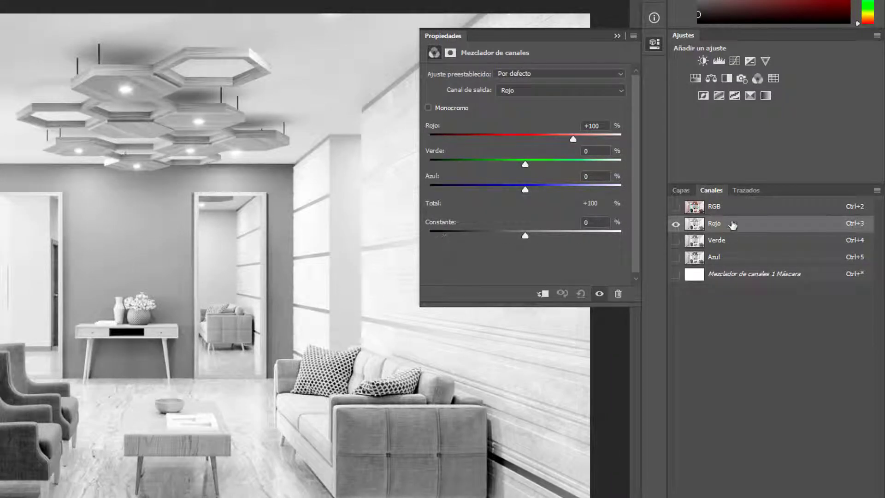
pyautogui.click(730, 208)
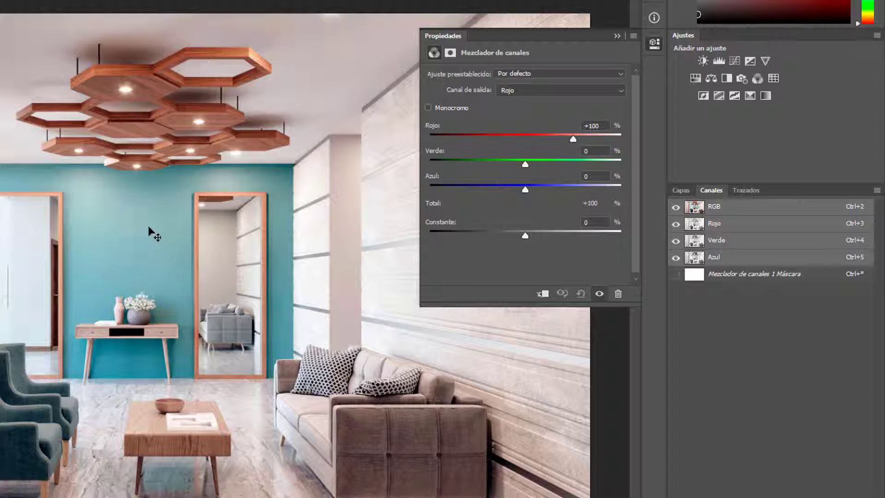
pyautogui.click(722, 244)
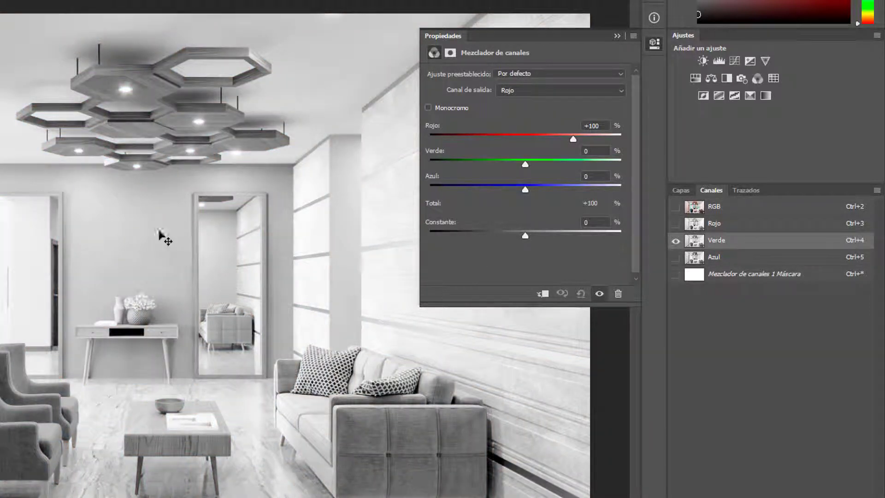
pyautogui.click(729, 258)
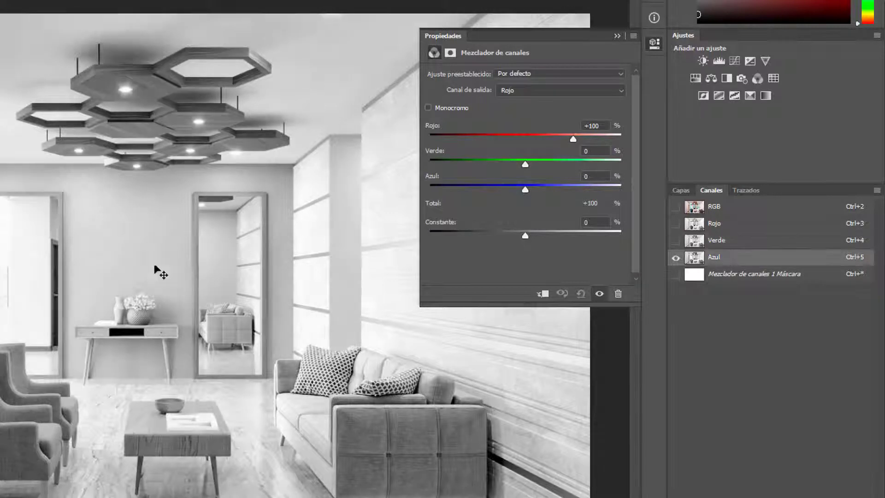
pyautogui.click(727, 207)
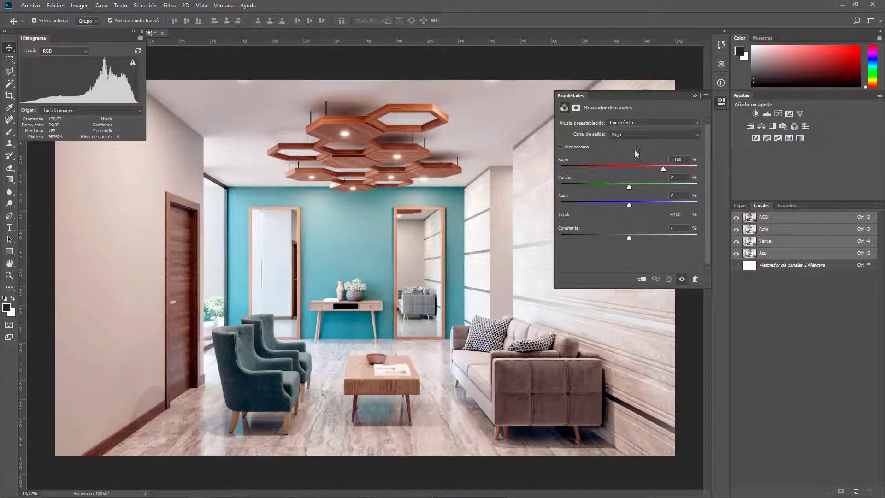
# Step: Preview the Verde output channel, return to Rojo, and show the Mezclador de canales 1 layer
pyautogui.click(653, 134)
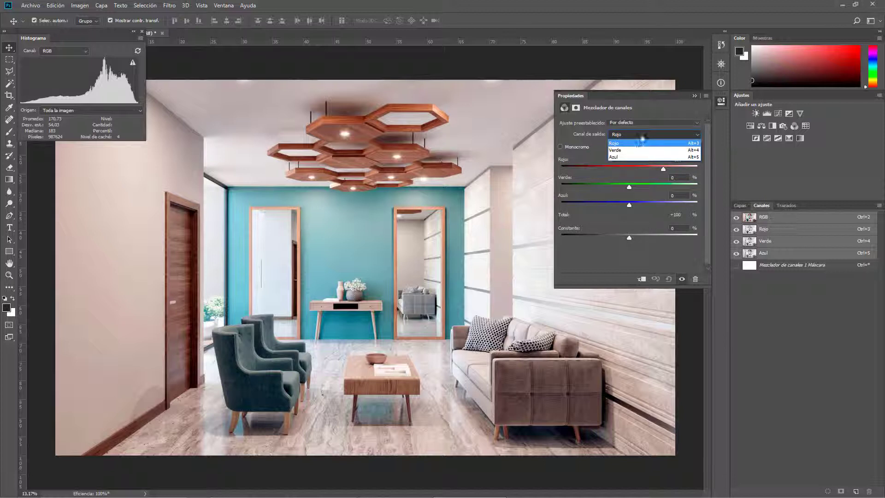
pyautogui.click(638, 147)
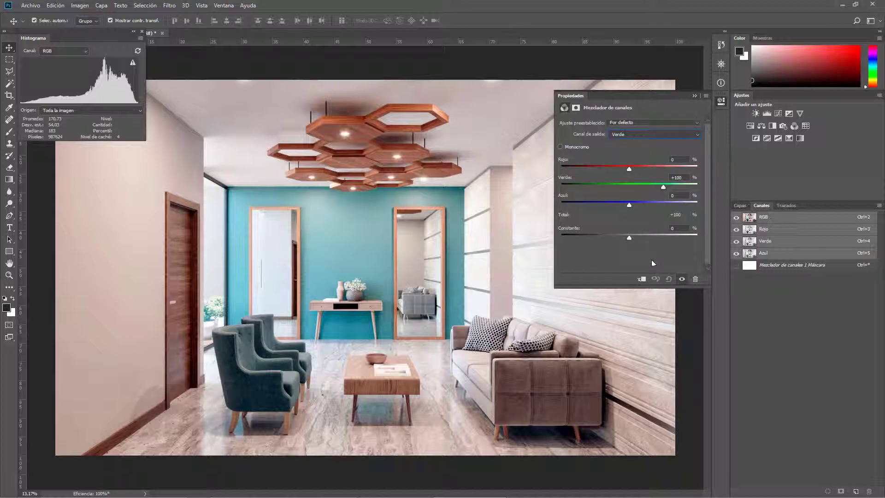
pyautogui.click(643, 135)
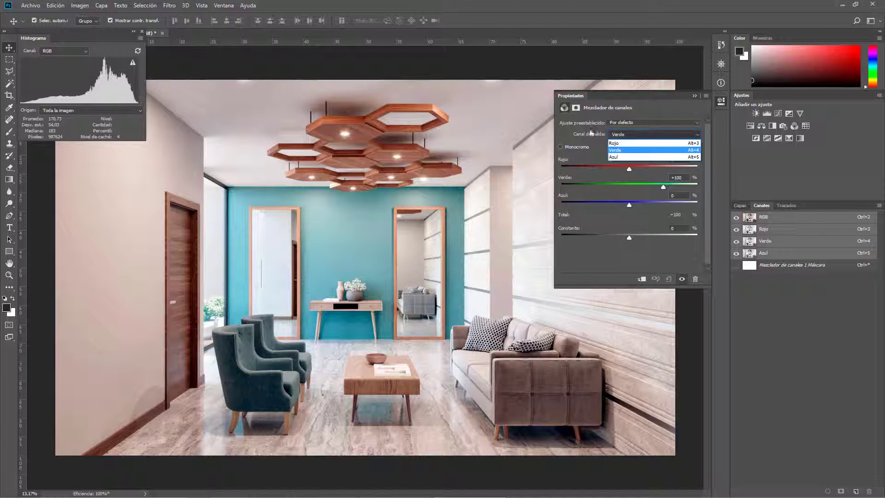
pyautogui.click(614, 143)
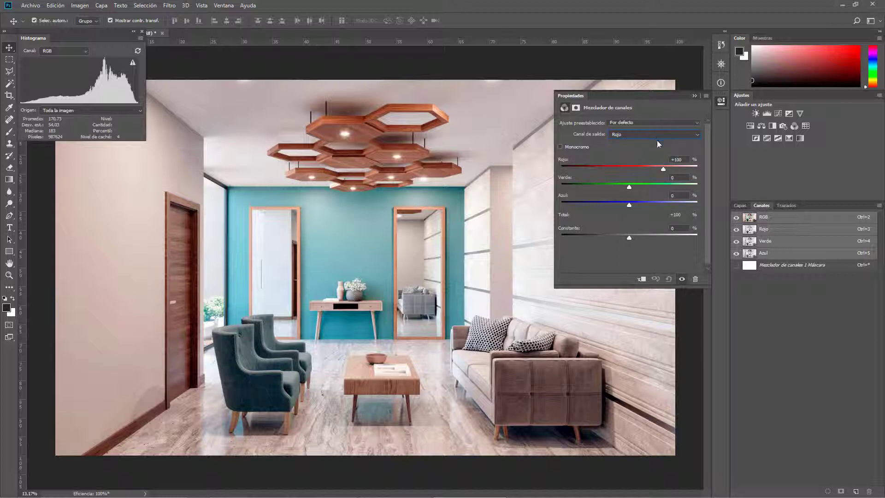
pyautogui.click(739, 205)
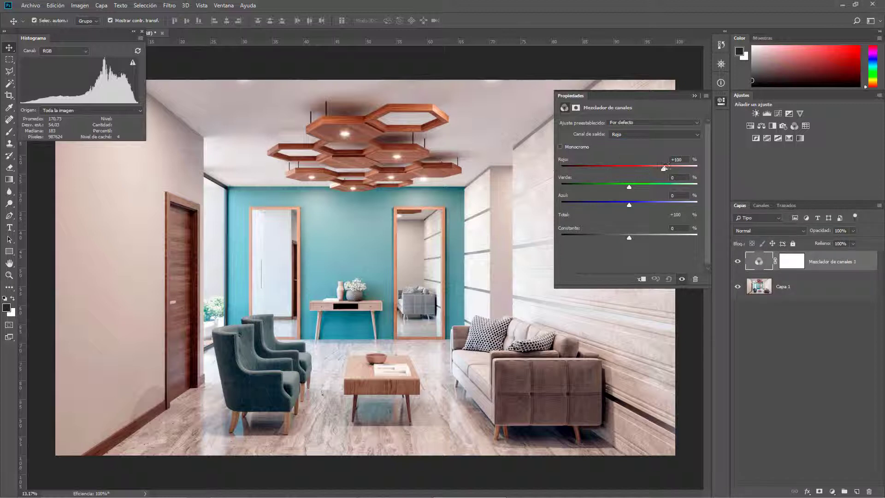
# Step: Push Rojo above +100 in the red output, then reset the mixer
pyautogui.moveTo(663, 171); pyautogui.dragTo(657, 166)
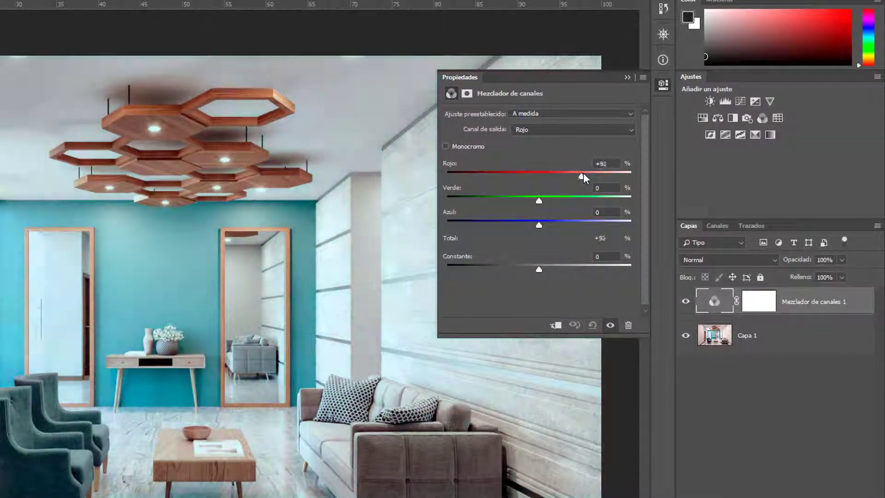
pyautogui.moveTo(585, 175); pyautogui.dragTo(586, 175)
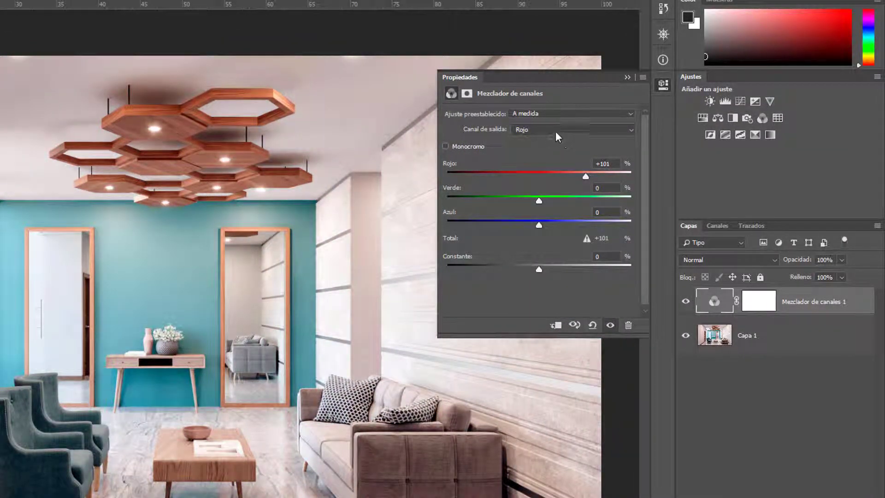
pyautogui.click(589, 326)
# Step: On Verde output, lower Green to +92 for a pink tint, then reset
pyautogui.click(523, 130)
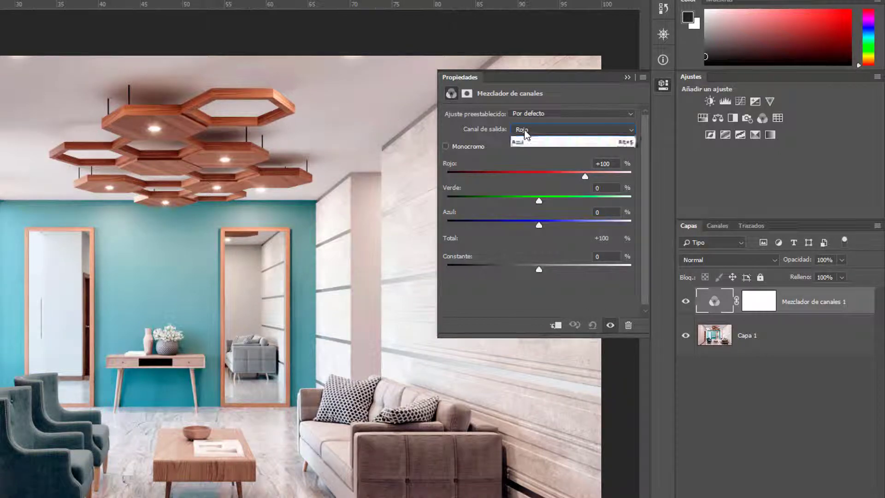
pyautogui.click(524, 151)
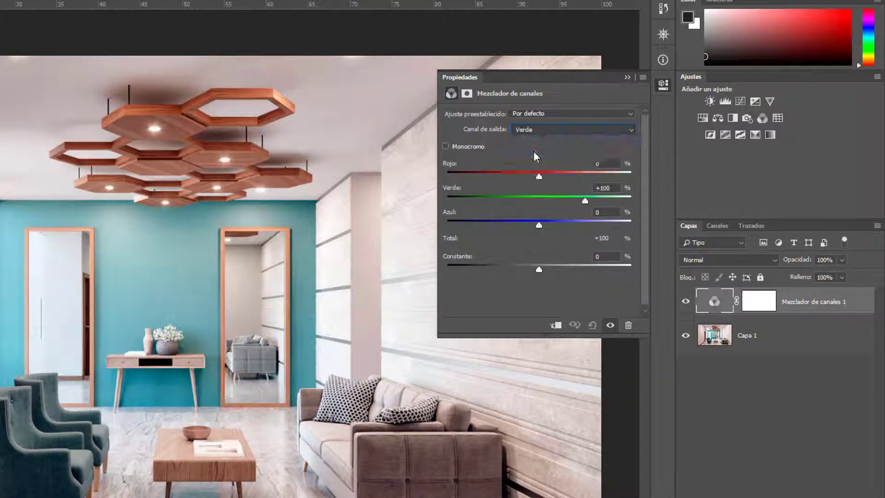
pyautogui.moveTo(585, 201); pyautogui.dragTo(584, 198)
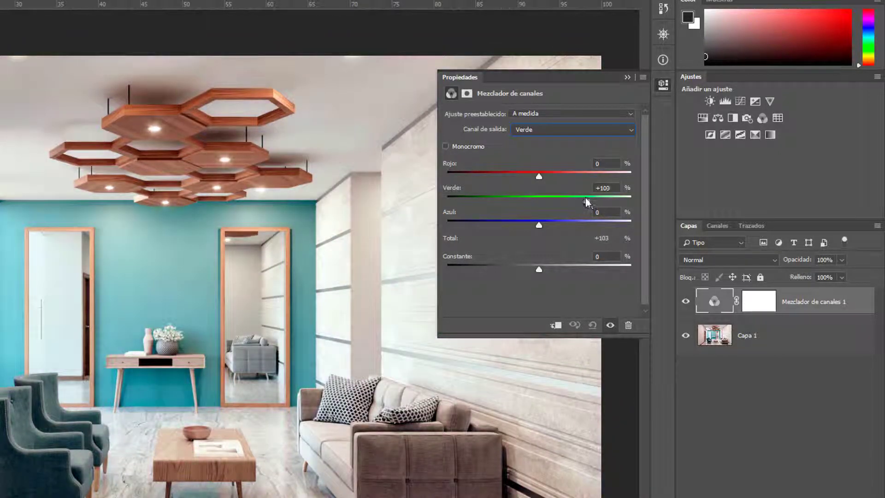
pyautogui.click(592, 324)
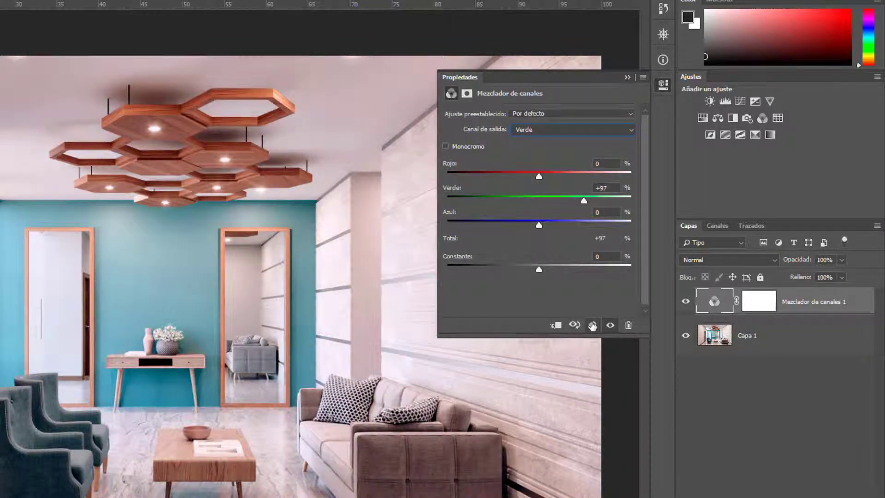
# Step: Switch the mixer's output channel to Azul
pyautogui.click(548, 131)
pyautogui.click(548, 166)
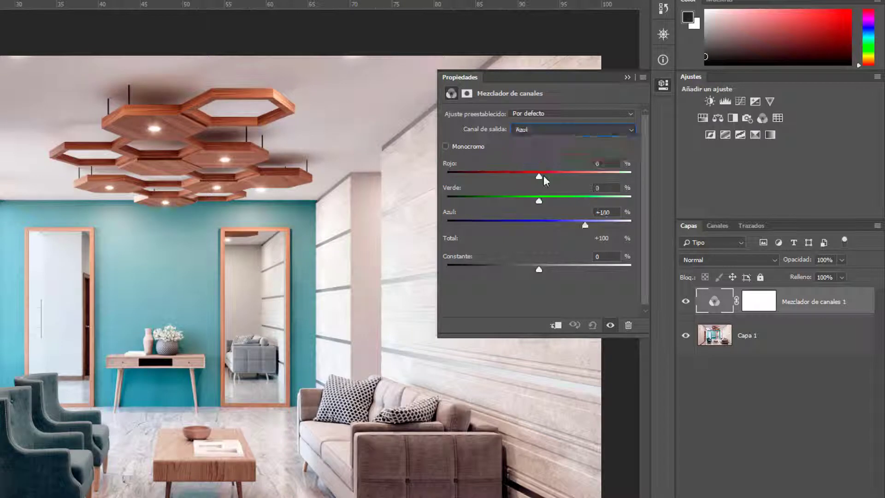
pyautogui.click(546, 131)
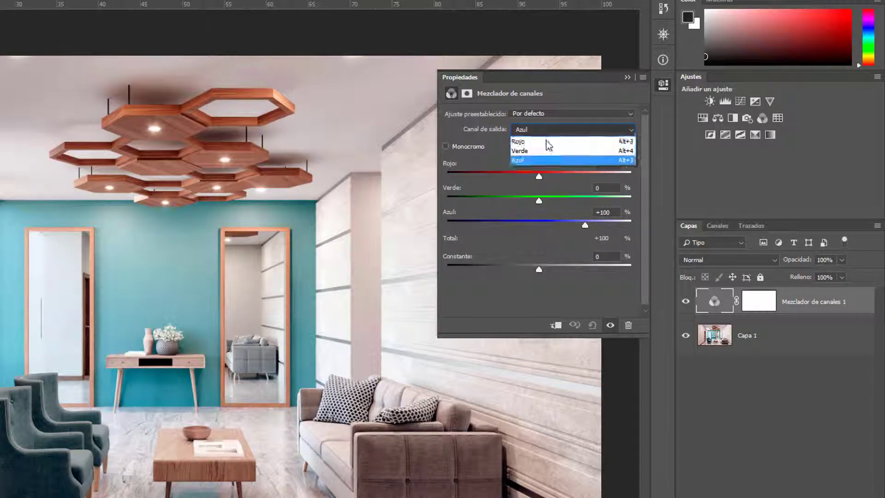
# Step: Keep Azul output, then inspect the tower render's Azul, Verde and Rojo channels before RGB
pyautogui.click(489, 157)
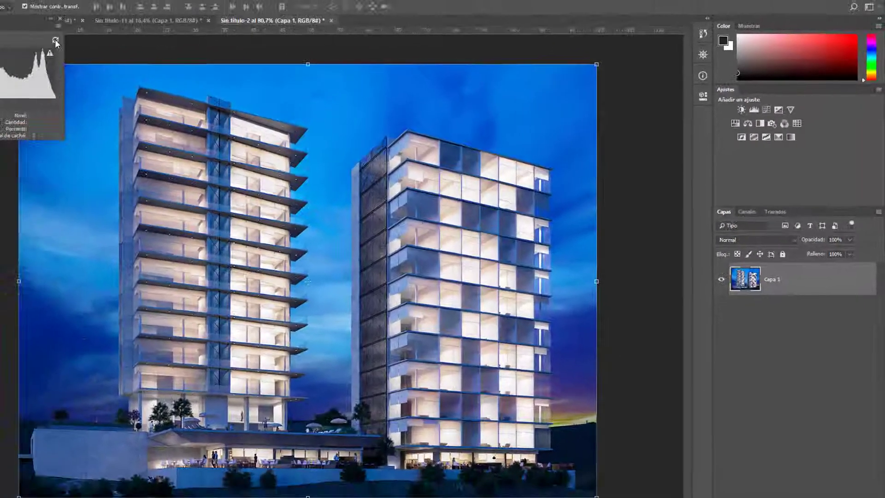
pyautogui.click(55, 42)
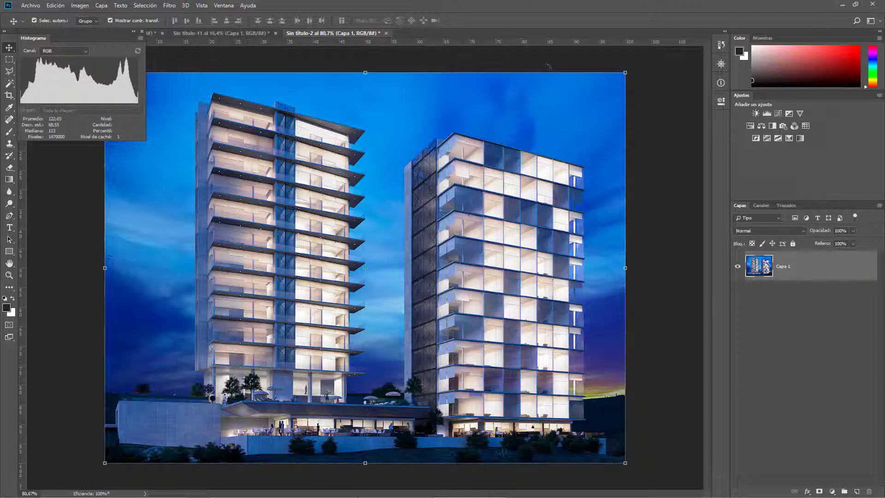
pyautogui.click(761, 206)
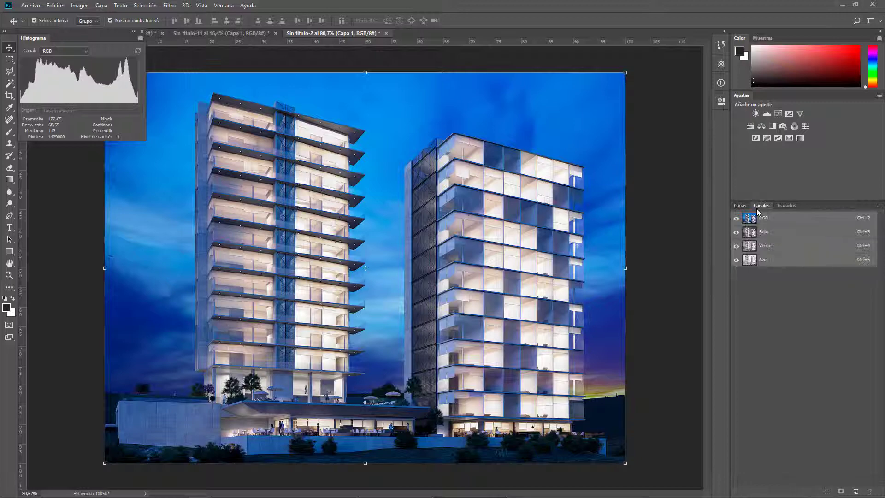
pyautogui.click(765, 259)
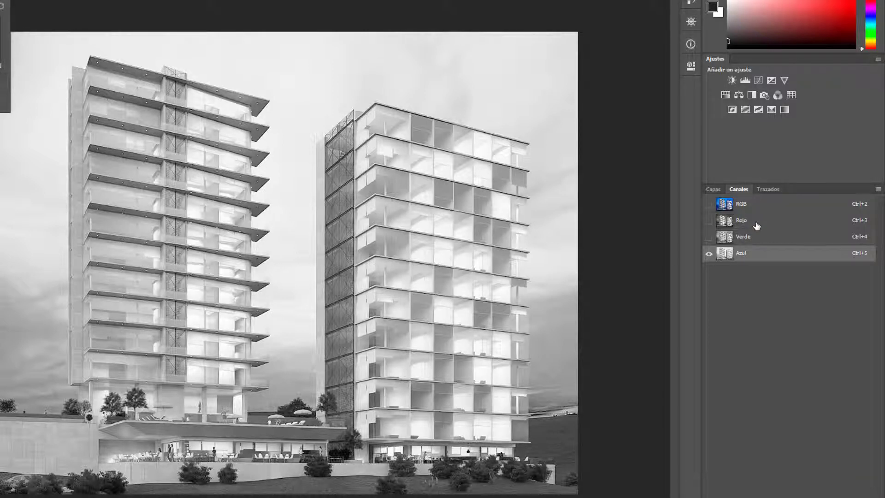
pyautogui.click(757, 239)
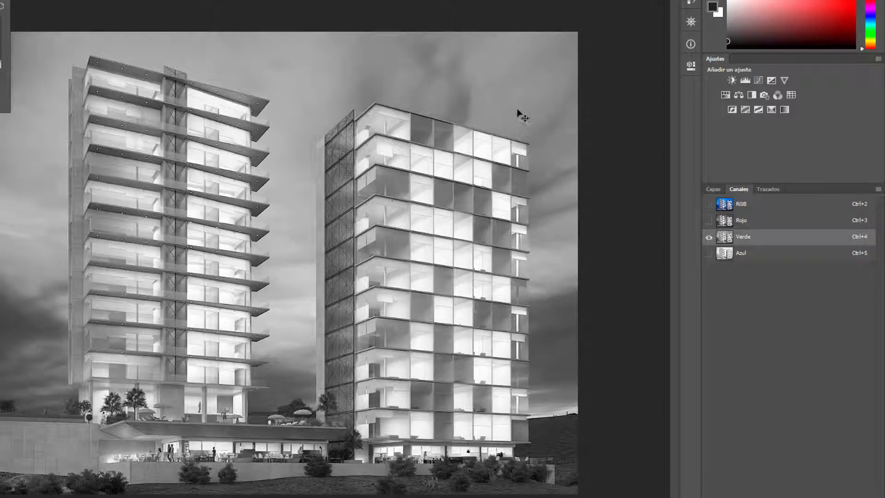
pyautogui.click(749, 223)
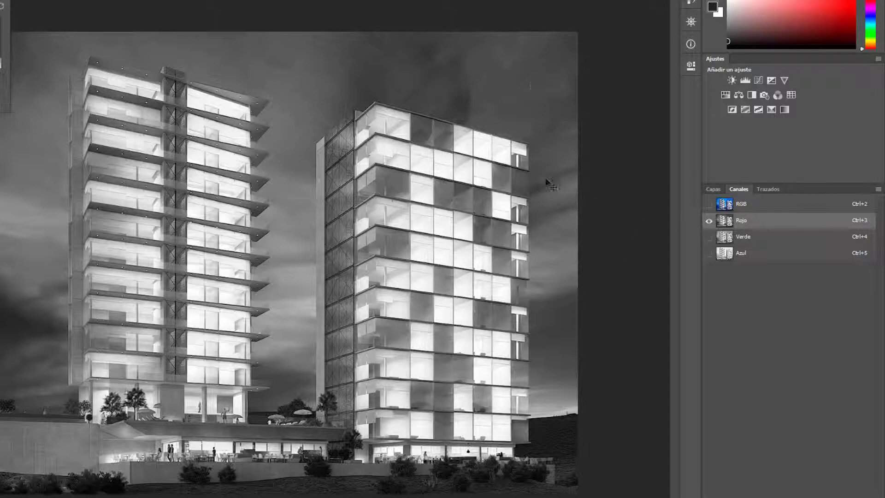
pyautogui.click(759, 208)
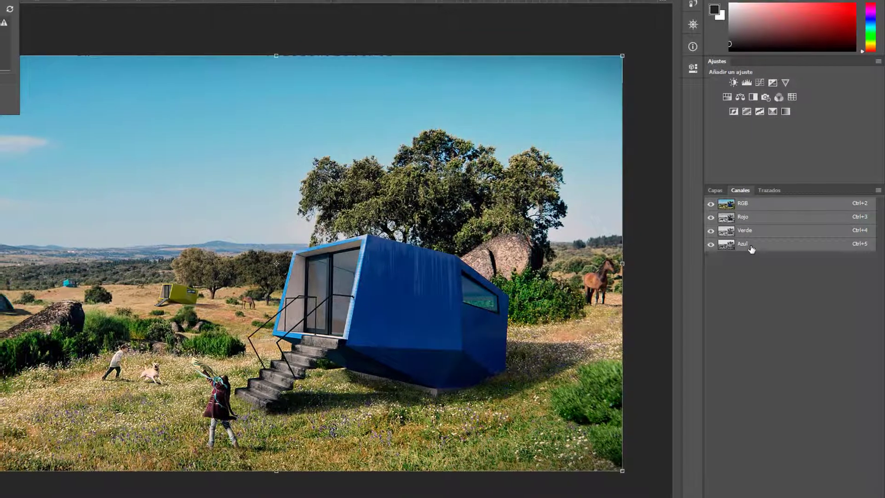
pyautogui.click(747, 245)
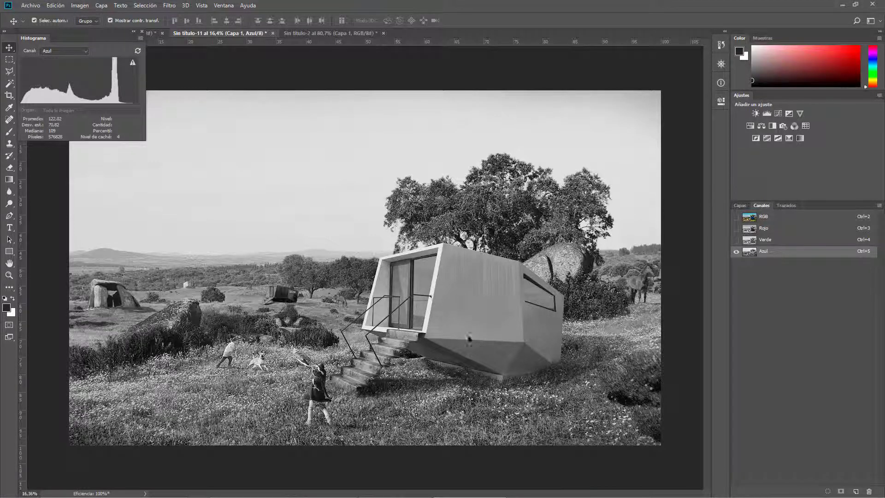
pyautogui.hotkey('ctrl', '4')
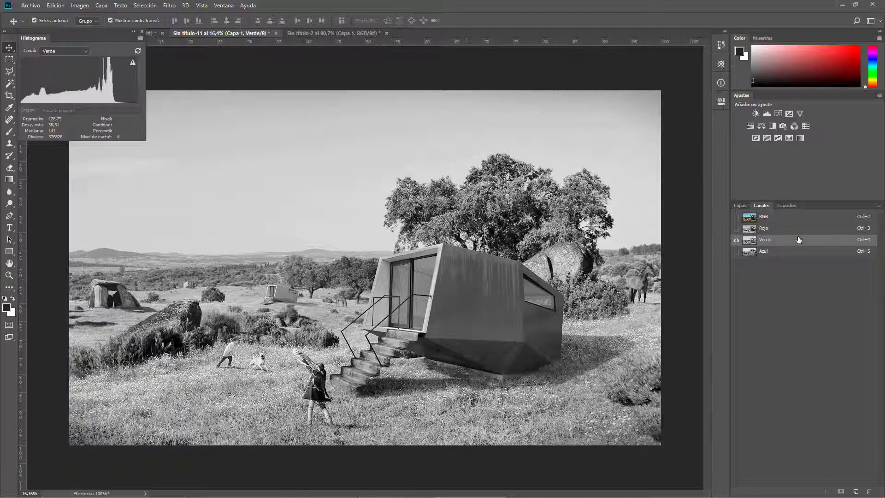
pyautogui.click(774, 230)
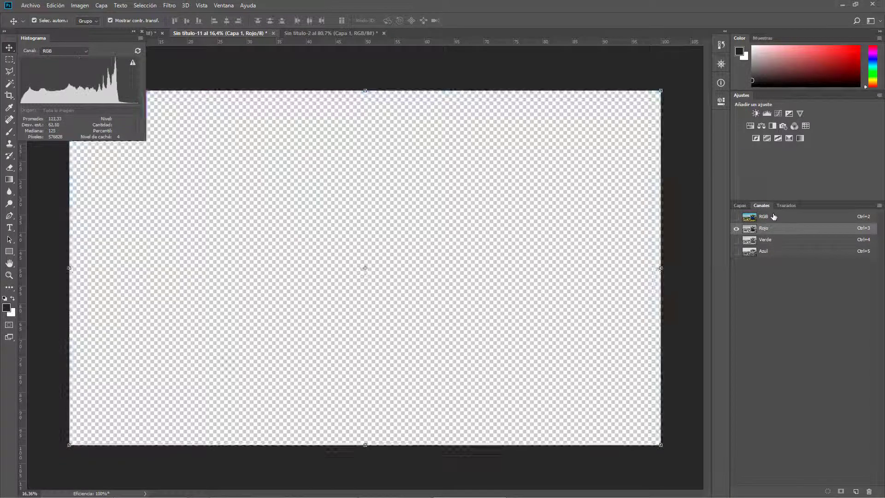
pyautogui.click(774, 216)
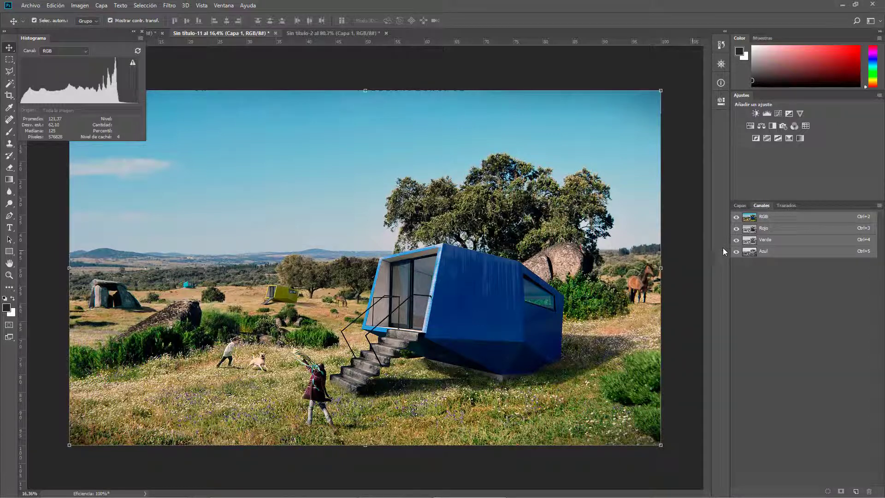
pyautogui.click(773, 240)
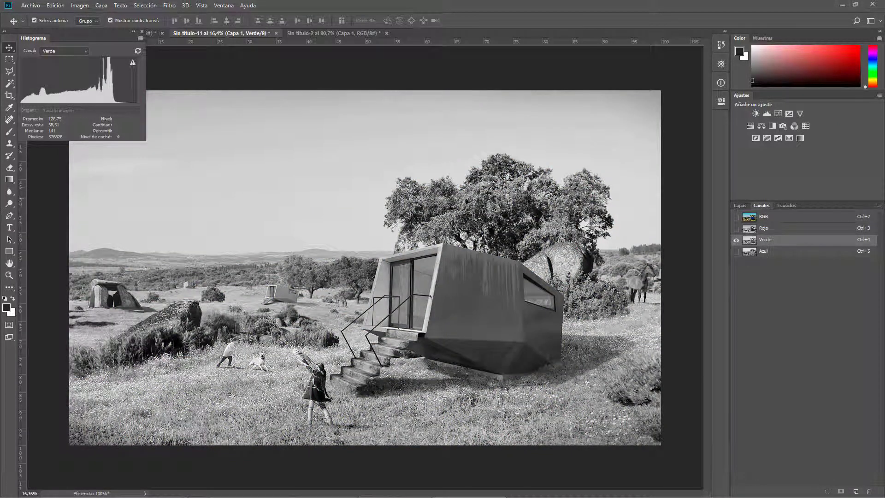
pyautogui.click(766, 229)
pyautogui.click(768, 252)
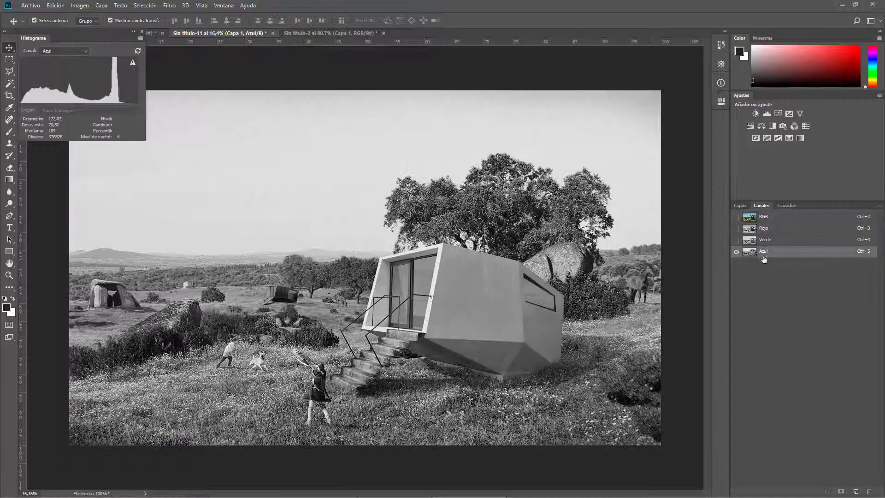
pyautogui.click(779, 228)
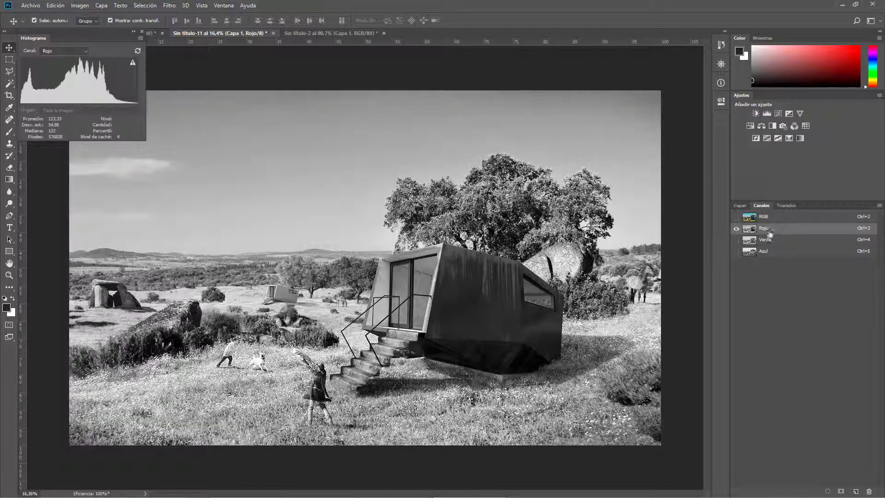
pyautogui.click(764, 217)
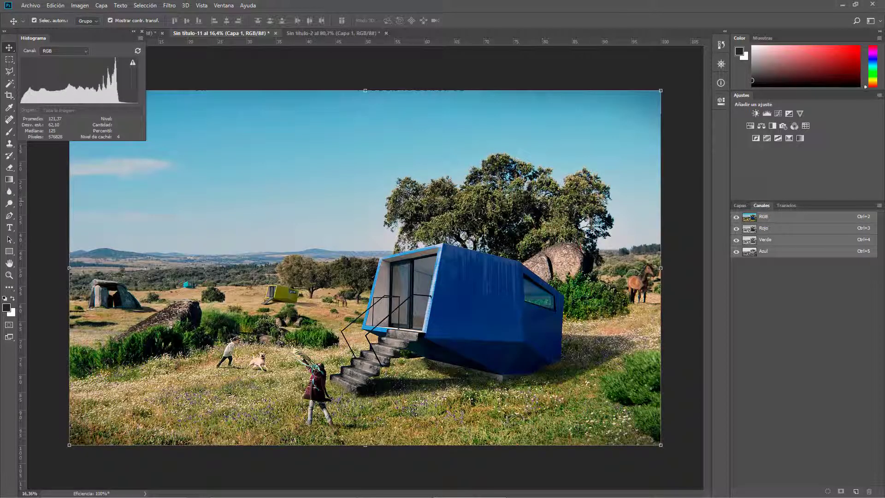
pyautogui.click(774, 252)
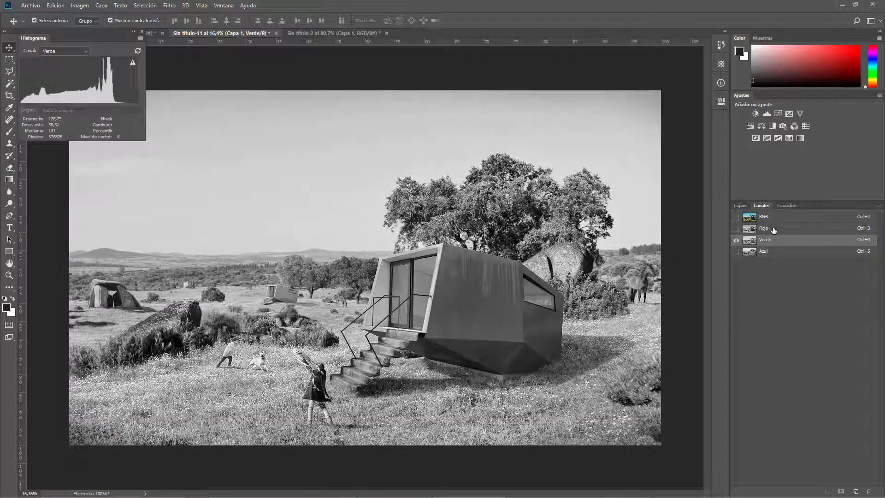
pyautogui.click(774, 229)
pyautogui.click(775, 219)
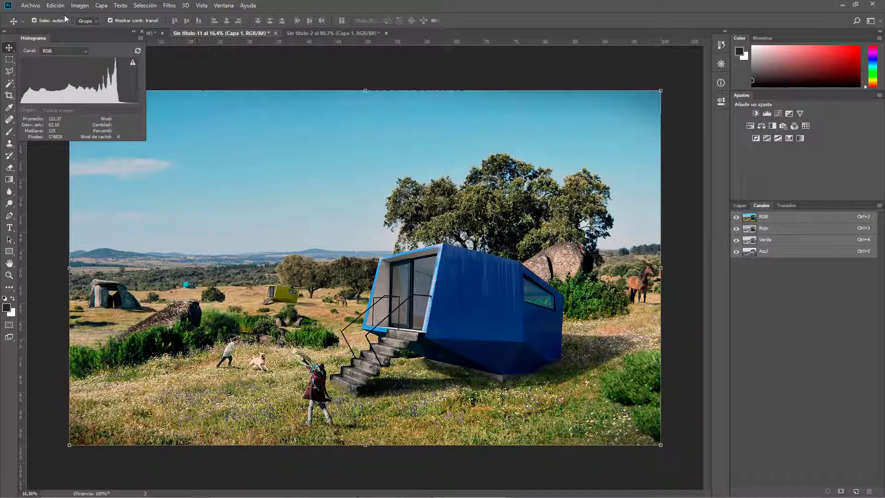
# Step: Check the interior render's Channel Mixer settings, then return to the night tower document
pyautogui.moveTo(72, 33); pyautogui.dragTo(74, 49)
pyautogui.click(79, 33)
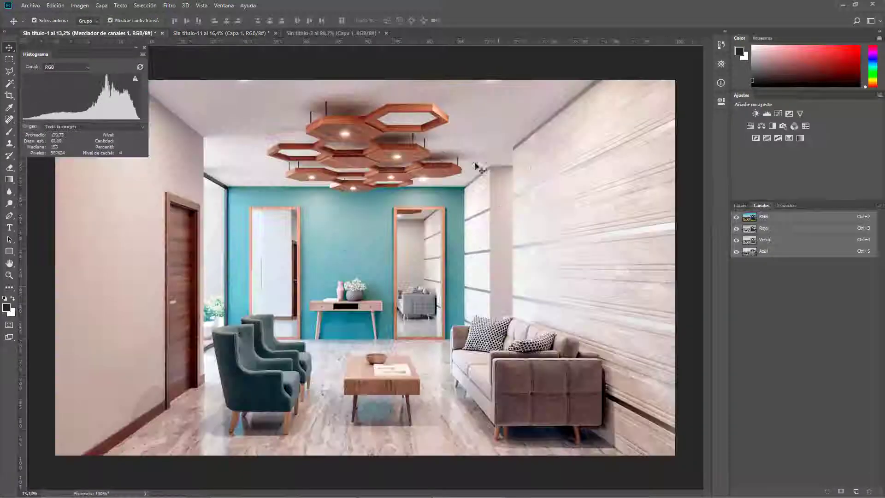
pyautogui.click(740, 206)
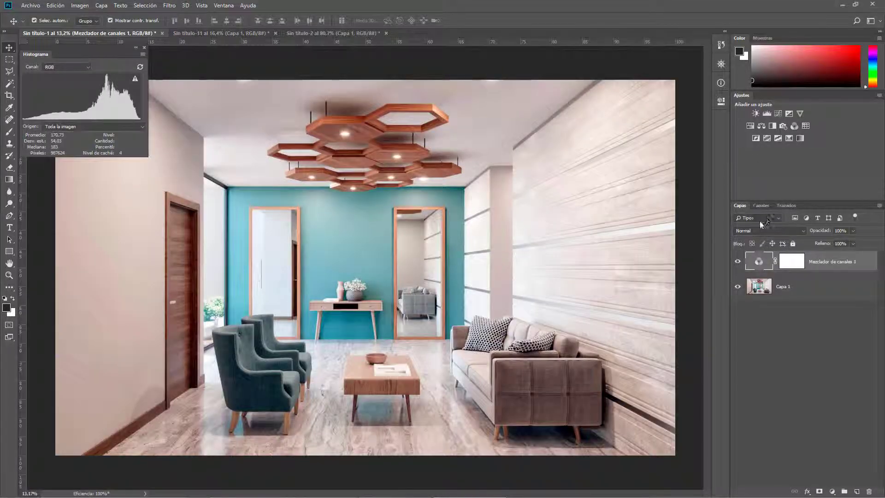
pyautogui.doubleClick(758, 261)
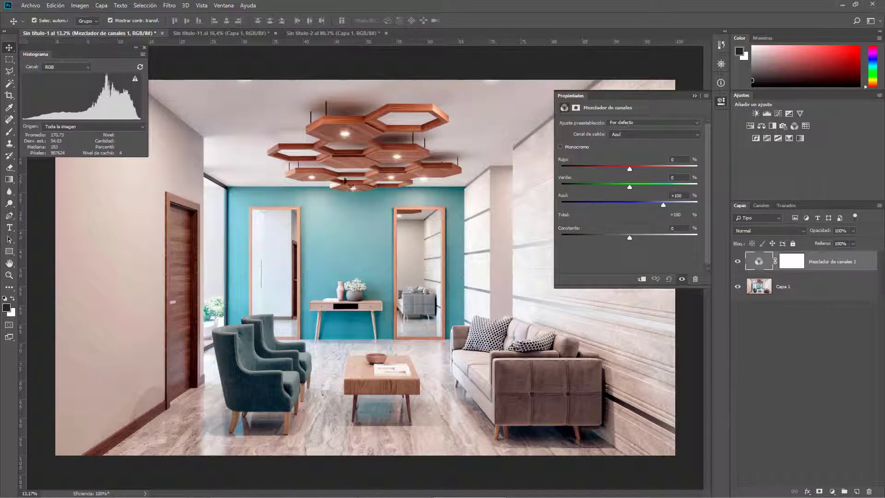
pyautogui.click(195, 34)
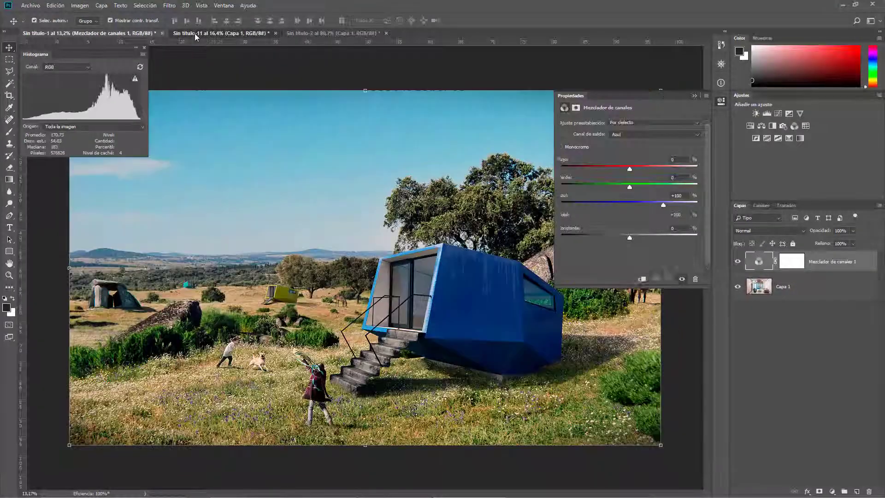
pyautogui.click(300, 32)
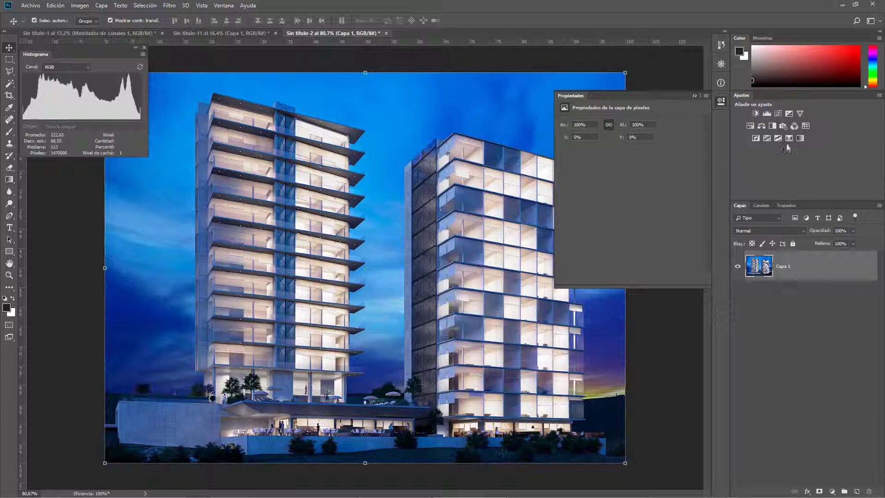
# Step: Add a Mezclador de canales layer to the tower render with Azul output
pyautogui.click(829, 464)
pyautogui.click(833, 491)
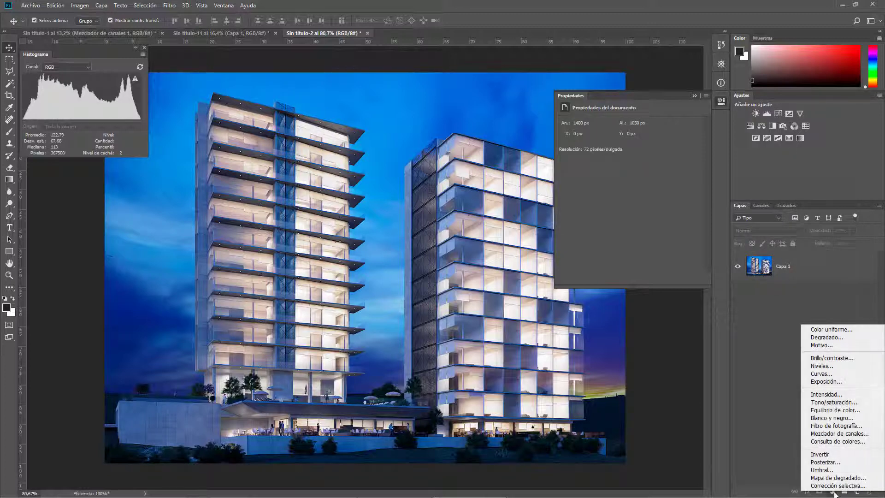
pyautogui.click(846, 436)
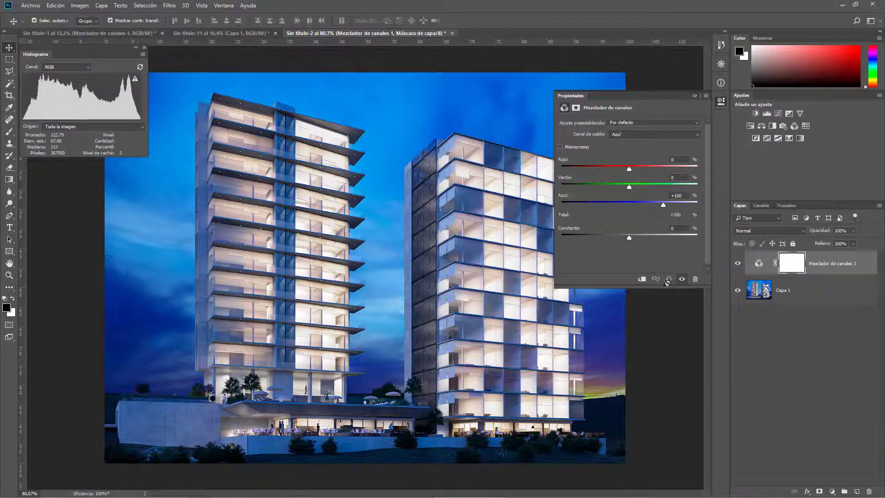
pyautogui.click(622, 133)
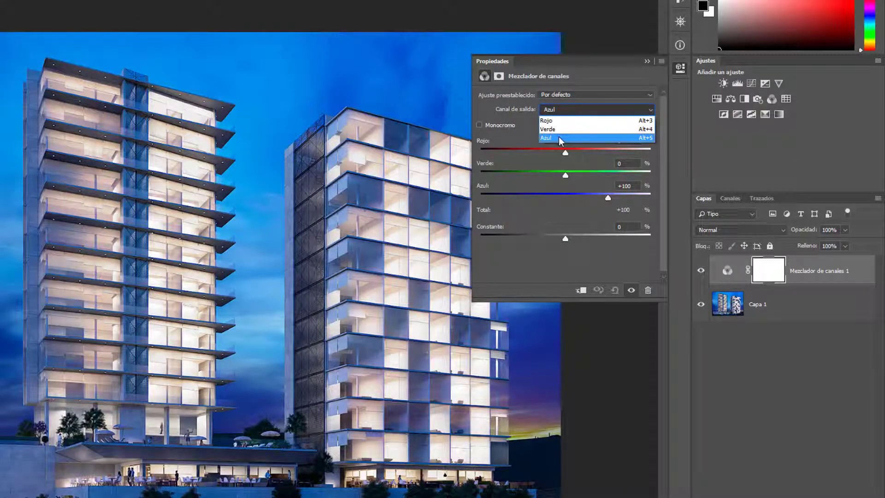
pyautogui.click(560, 138)
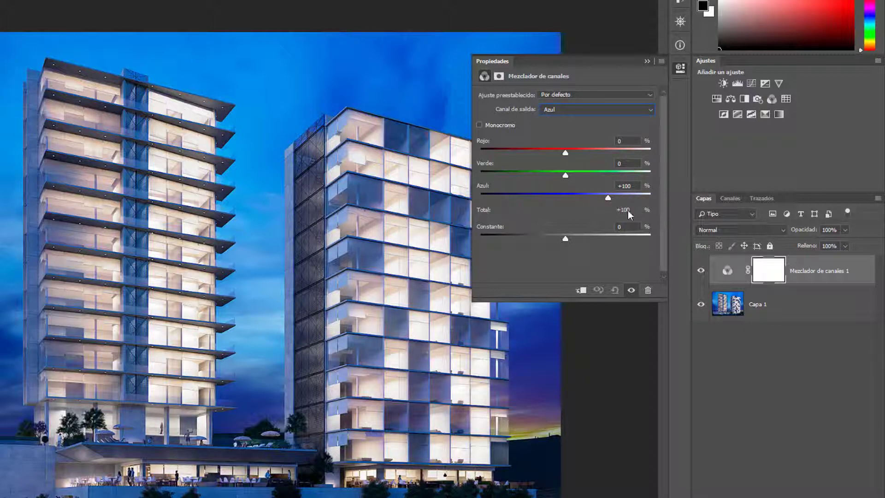
pyautogui.click(735, 201)
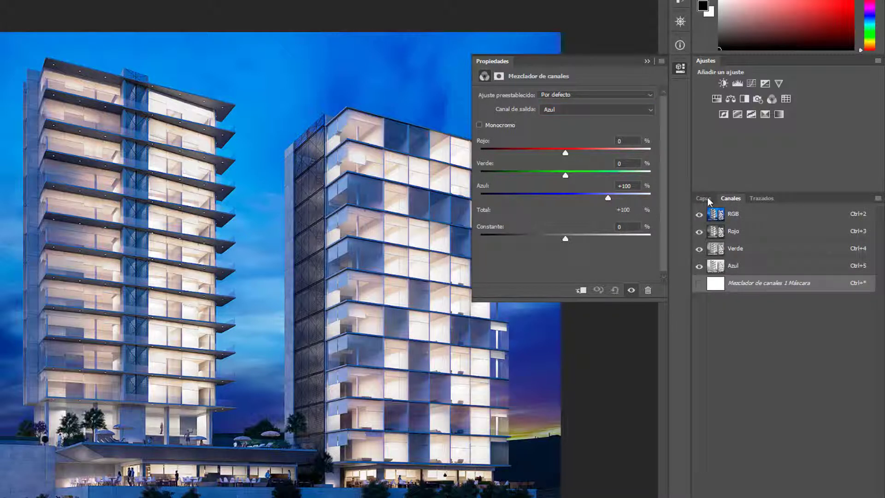
# Step: Mix the Azul output to Red +5%, Green -1%, Blue +89%, Constant -9%, judging the blue channel alone
pyautogui.click(705, 198)
pyautogui.moveTo(607, 198)
pyautogui.mouseDown()
pyautogui.moveTo(585, 200)
pyautogui.moveTo(598, 197)
pyautogui.mouseUp()
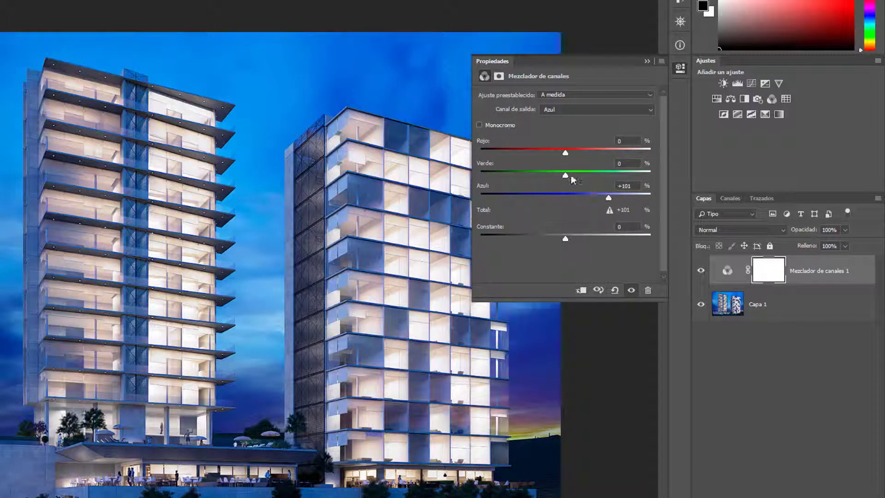
pyautogui.moveTo(579, 175)
pyautogui.mouseDown()
pyautogui.moveTo(552, 173)
pyautogui.moveTo(564, 175)
pyautogui.moveTo(560, 154)
pyautogui.moveTo(579, 153)
pyautogui.moveTo(568, 154)
pyautogui.mouseUp()
pyautogui.moveTo(565, 239)
pyautogui.mouseDown()
pyautogui.moveTo(556, 239)
pyautogui.moveTo(576, 236)
pyautogui.moveTo(552, 233)
pyautogui.moveTo(574, 234)
pyautogui.mouseUp()
pyautogui.click(730, 198)
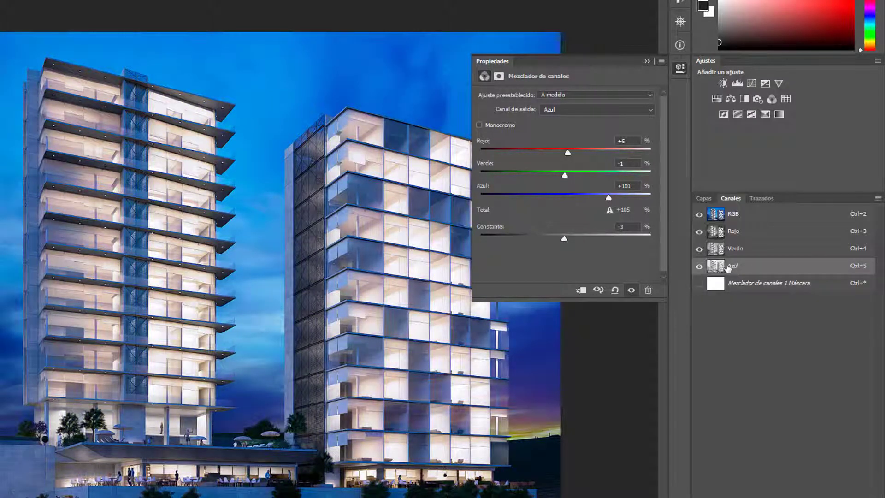
pyautogui.hotkey('ctrl', '5')
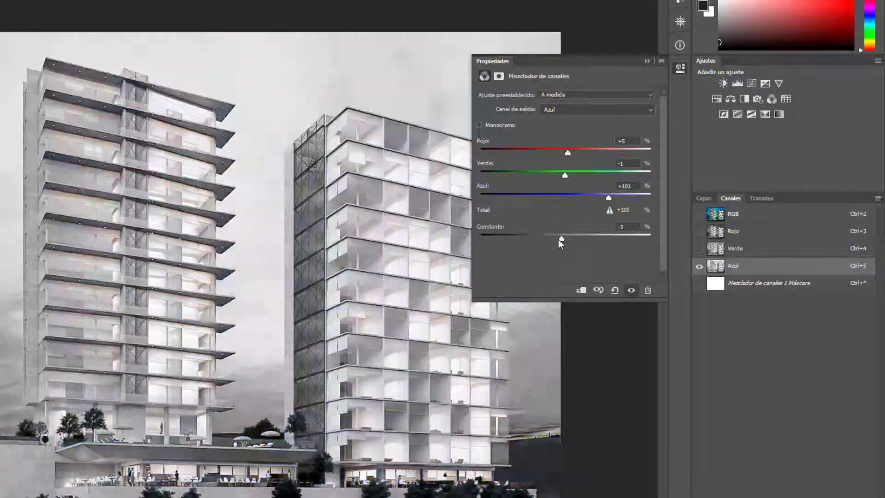
pyautogui.moveTo(557, 239)
pyautogui.mouseDown()
pyautogui.moveTo(574, 238)
pyautogui.moveTo(556, 235)
pyautogui.mouseUp()
pyautogui.moveTo(609, 198); pyautogui.dragTo(603, 198)
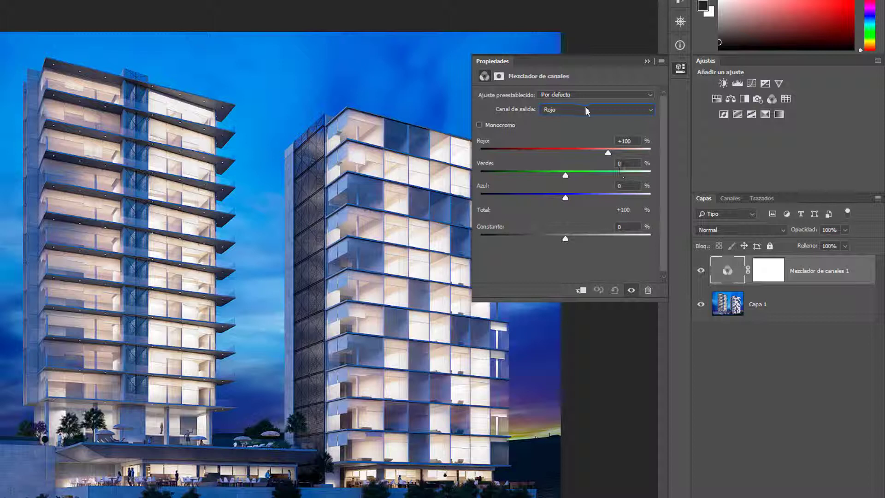
# Step: Test cutting green in Verde output and blue to -54 in Azul output, resetting each
pyautogui.click(586, 111)
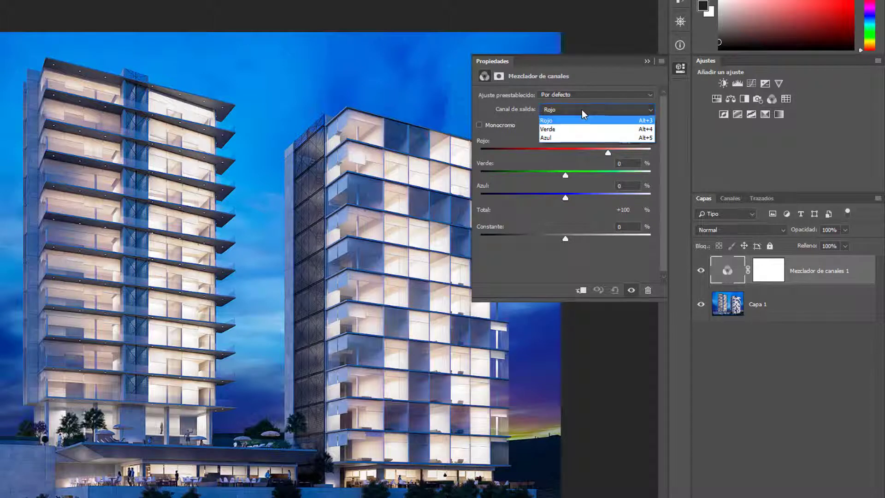
pyautogui.click(555, 130)
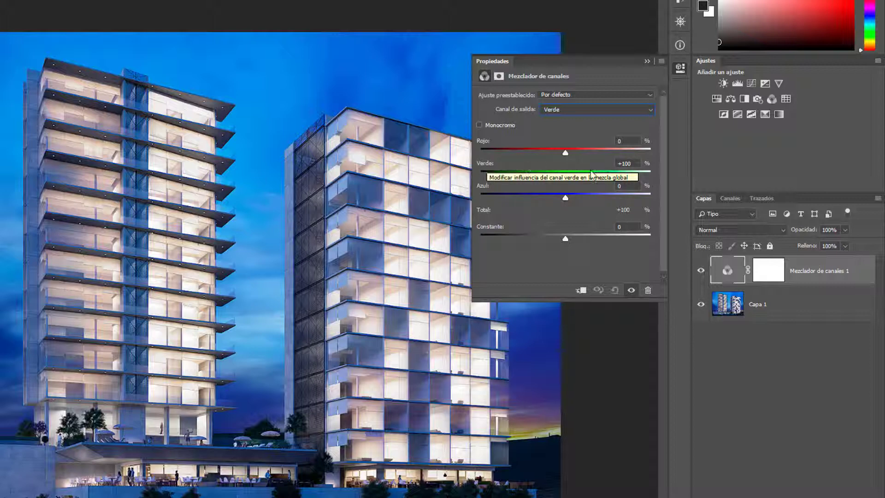
pyautogui.moveTo(607, 176); pyautogui.dragTo(517, 175)
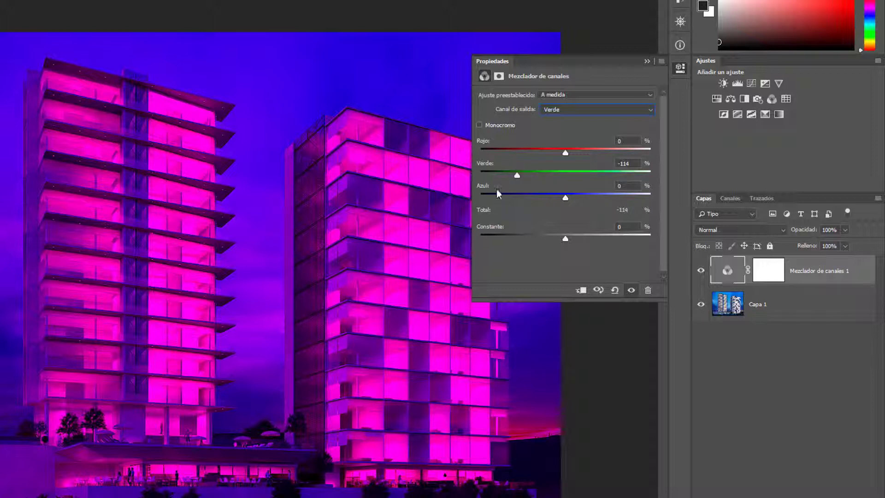
pyautogui.click(615, 290)
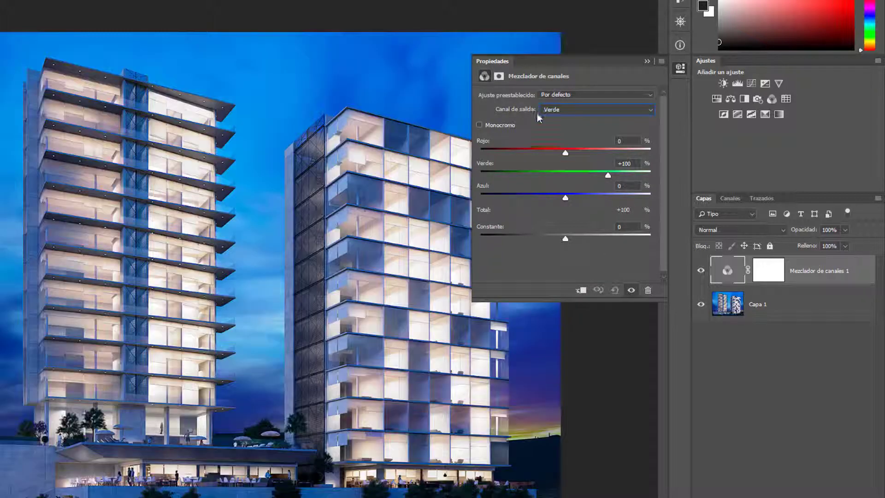
pyautogui.click(550, 110)
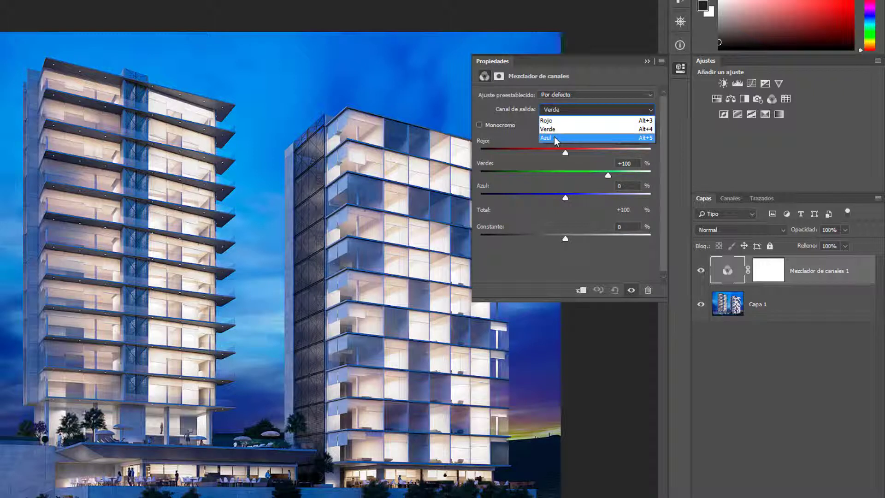
pyautogui.click(562, 138)
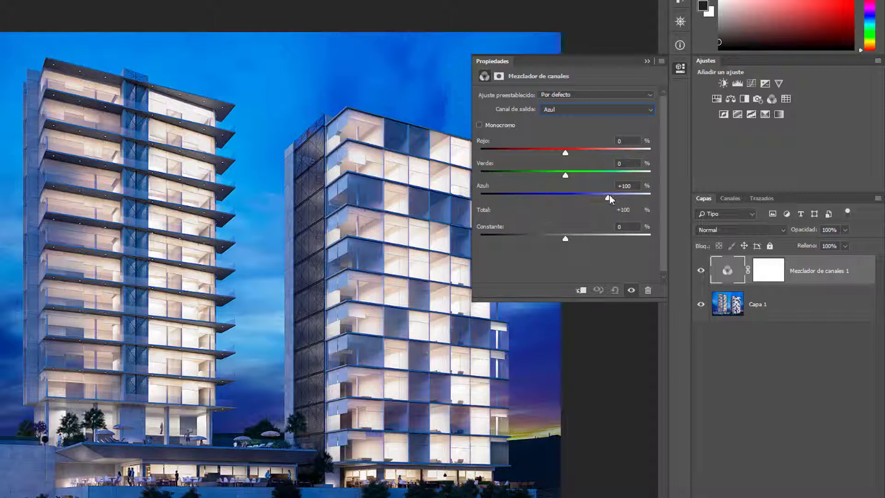
pyautogui.moveTo(610, 198); pyautogui.dragTo(541, 198)
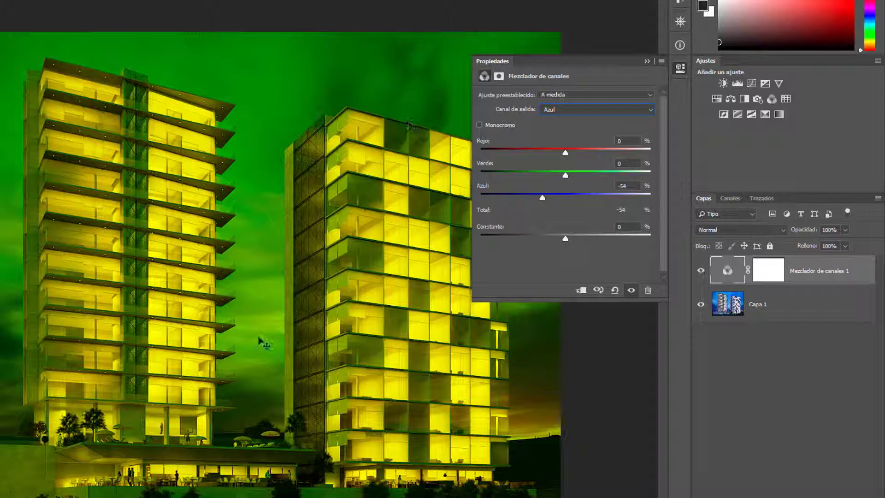
pyautogui.click(614, 290)
# Step: Test a lower Rojo value in the red output, then reset the mixer
pyautogui.click(568, 109)
pyautogui.click(564, 116)
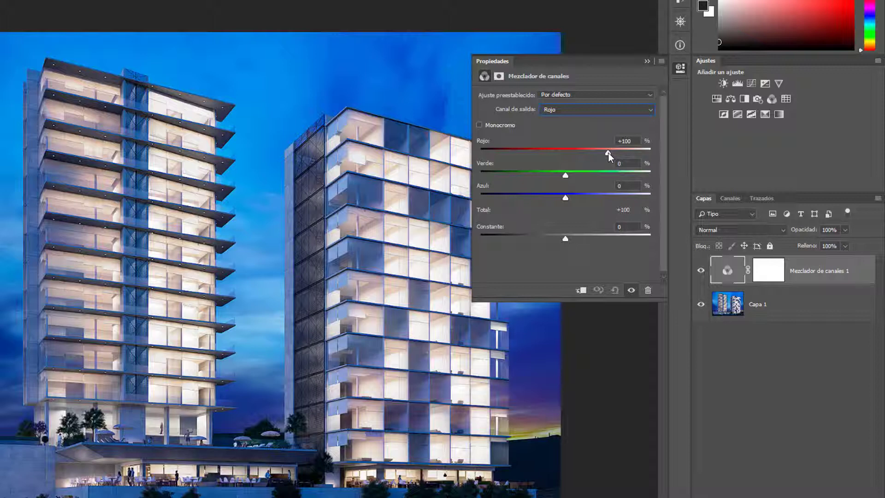
pyautogui.moveTo(609, 153)
pyautogui.mouseDown()
pyautogui.moveTo(555, 150)
pyautogui.moveTo(587, 148)
pyautogui.moveTo(567, 153)
pyautogui.mouseUp()
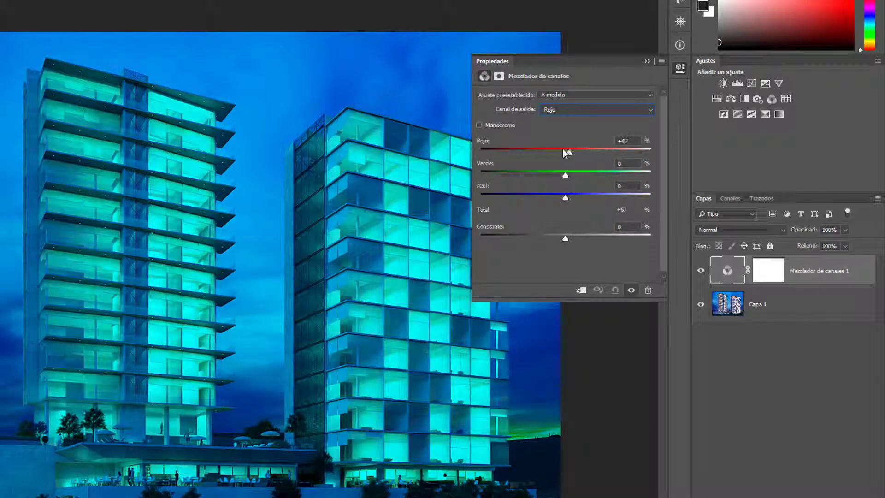
pyautogui.click(615, 290)
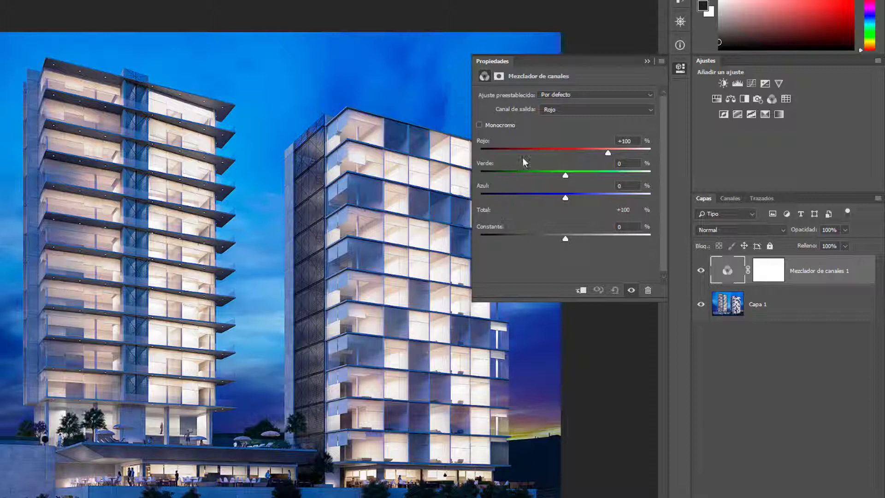
# Step: Set the Azul output's Constante to -22 for warm yellow-lit windows
pyautogui.click(553, 116)
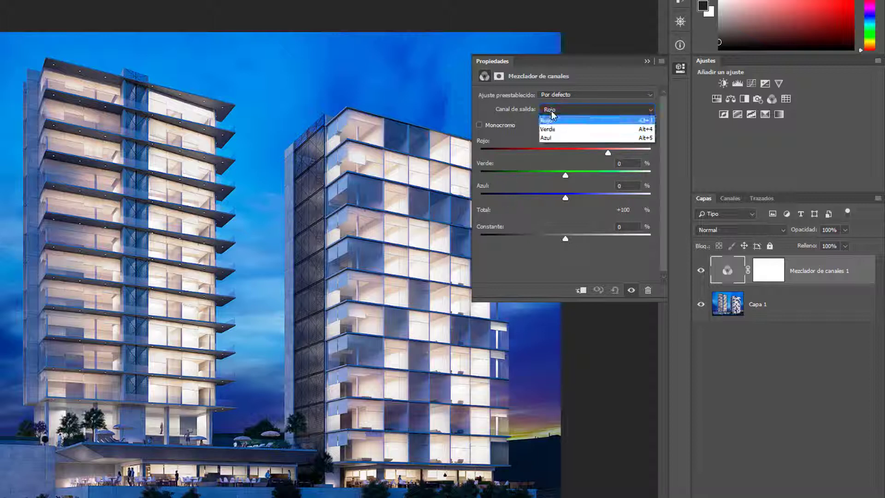
pyautogui.click(553, 137)
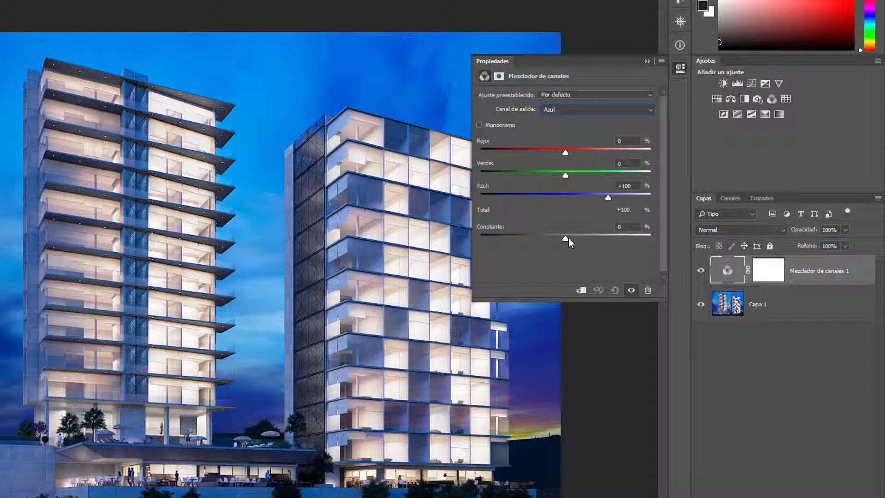
pyautogui.moveTo(569, 239); pyautogui.dragTo(589, 236)
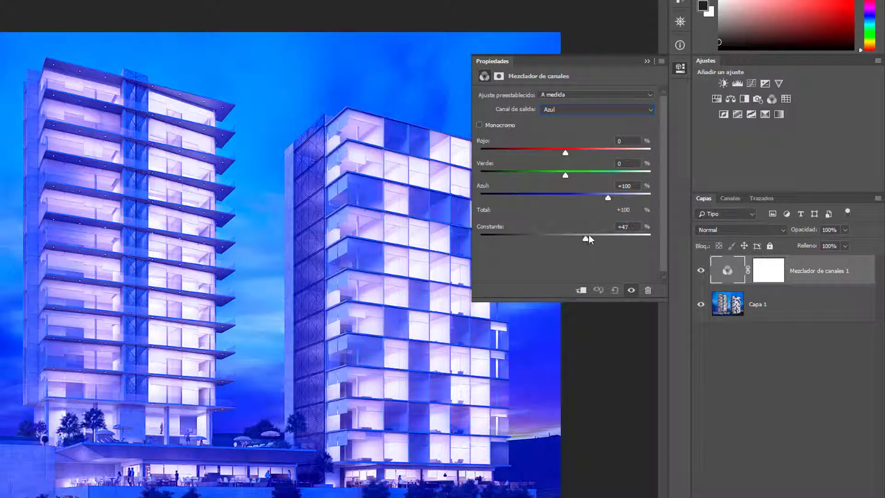
pyautogui.moveTo(589, 236); pyautogui.dragTo(557, 239)
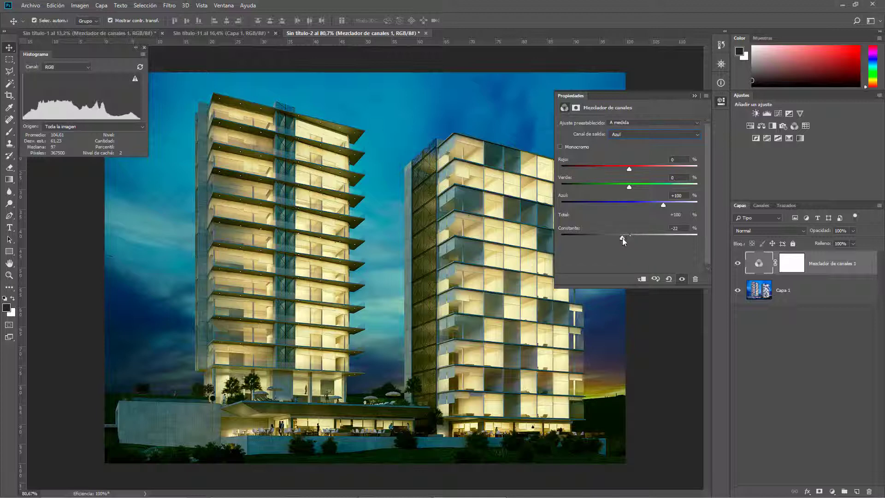
# Step: Lower the Azul output constant to -26
pyautogui.moveTo(622, 240); pyautogui.dragTo(623, 239)
pyautogui.click(634, 134)
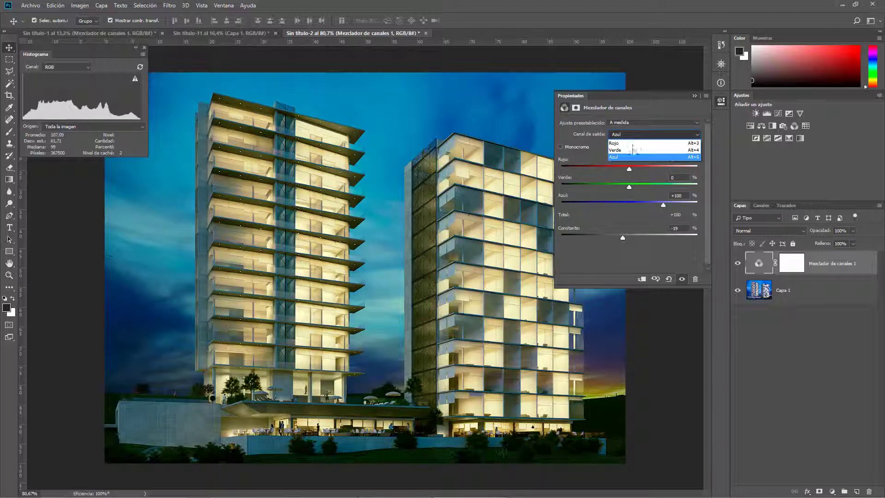
pyautogui.click(597, 149)
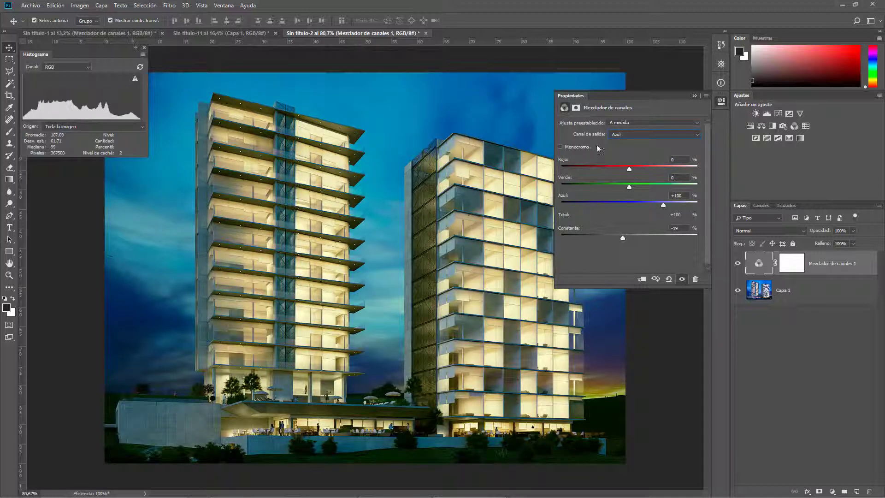
pyautogui.moveTo(626, 238); pyautogui.dragTo(621, 237)
# Step: Set the Rojo output constant to +8 and toggle the mixer layer to compare with the original
pyautogui.click(642, 135)
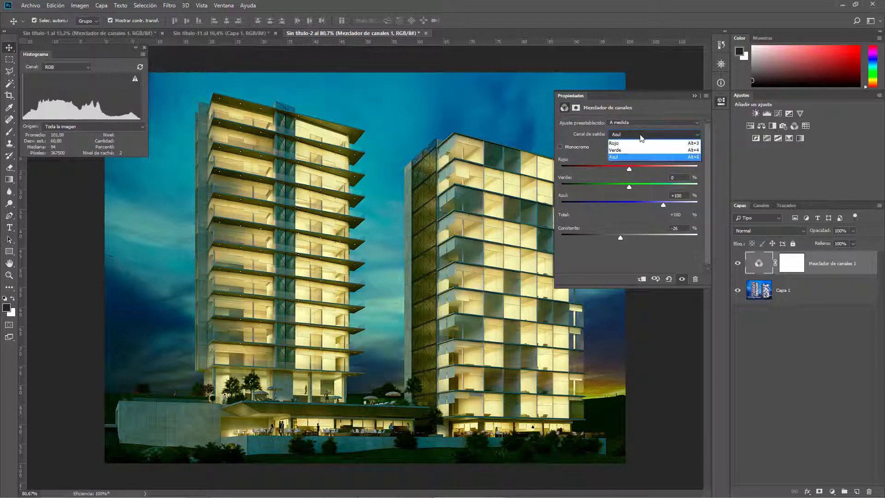
pyautogui.click(634, 144)
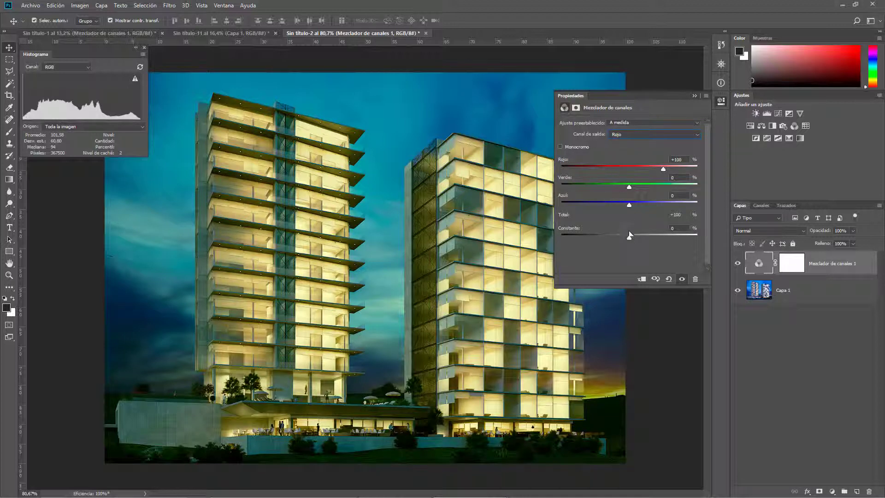
pyautogui.moveTo(629, 238); pyautogui.dragTo(632, 237)
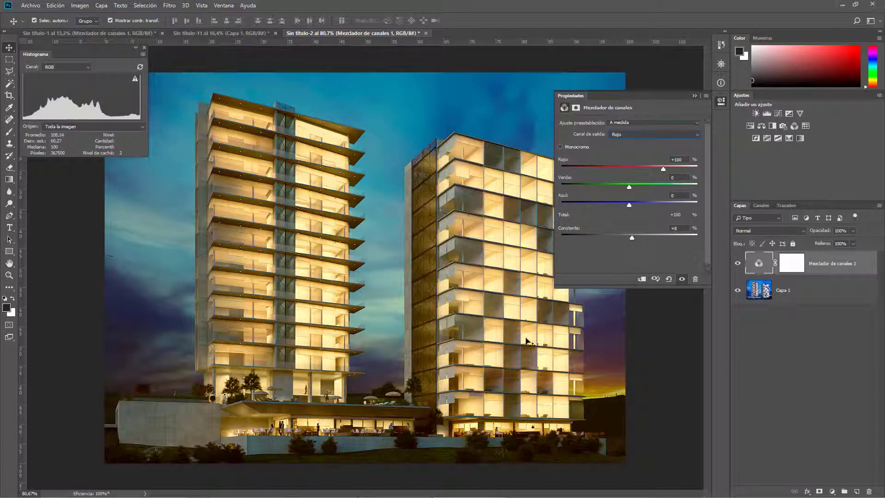
pyautogui.click(737, 265)
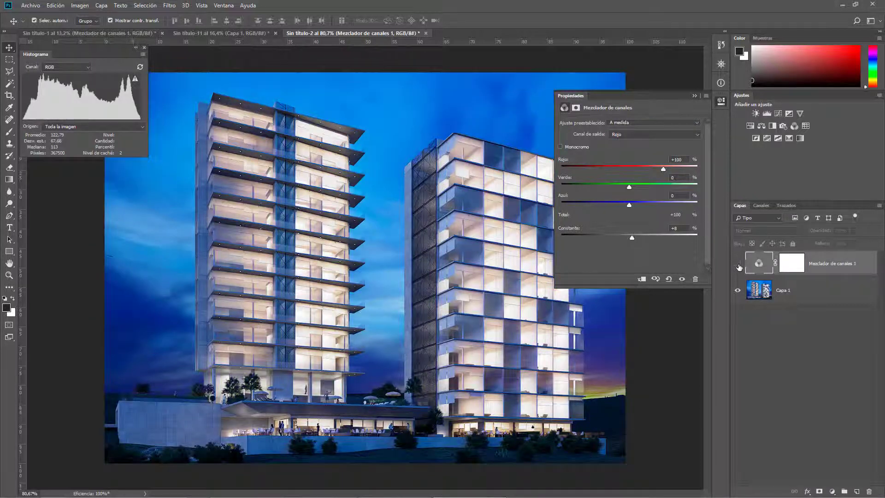
pyautogui.click(737, 265)
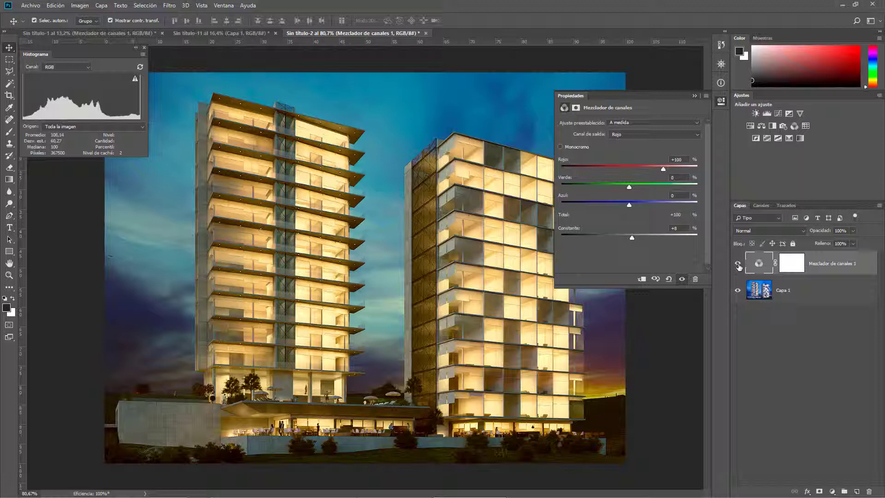
pyautogui.click(738, 264)
# Step: Add a Channel Mixer layer to the cabin scene with Verde as the output channel
pyautogui.hotkey('ctrl', 'shift', 'Tab')
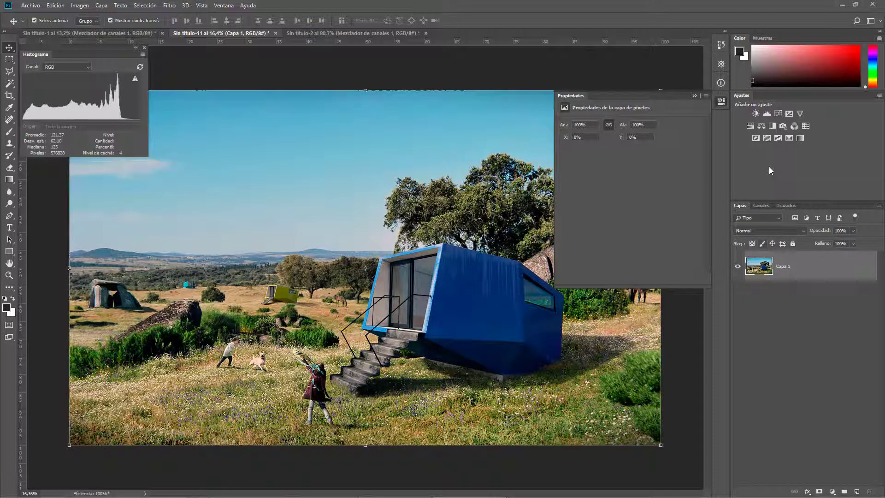
pyautogui.click(832, 492)
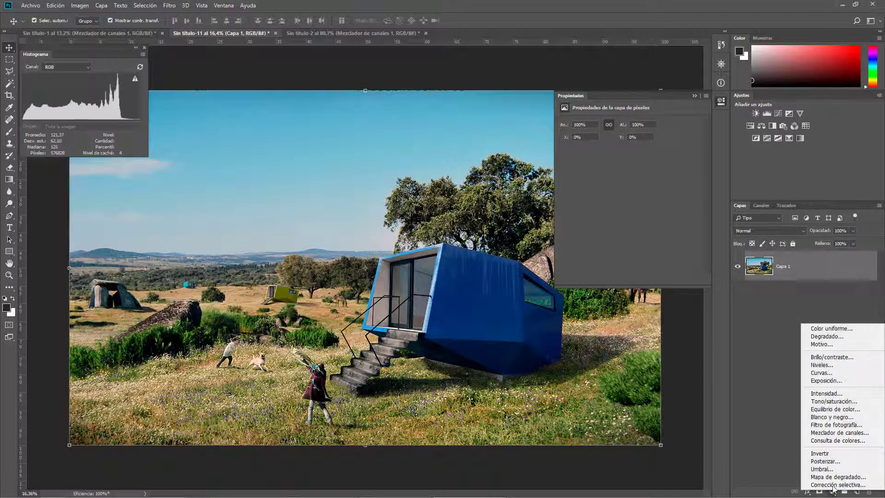
pyautogui.click(840, 433)
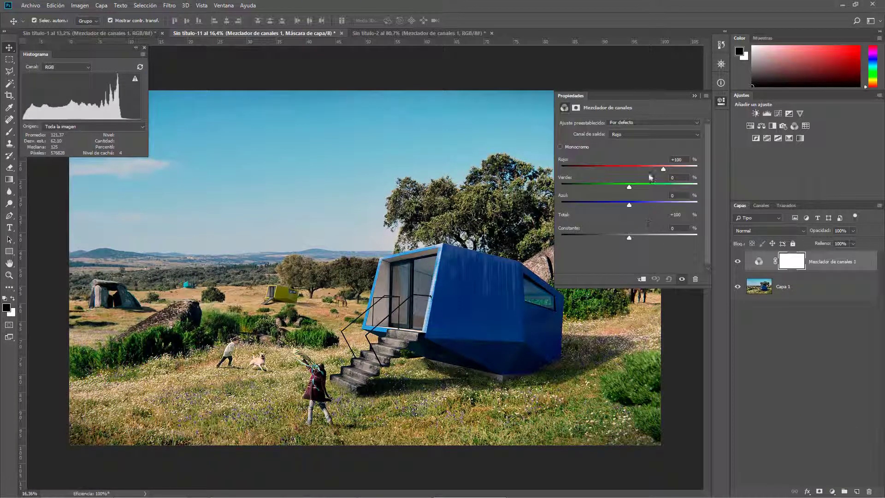
pyautogui.click(643, 134)
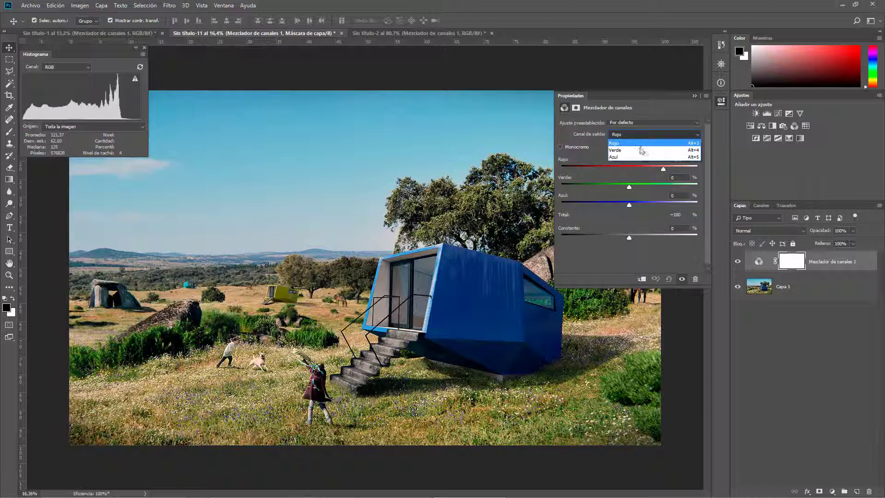
pyautogui.click(640, 150)
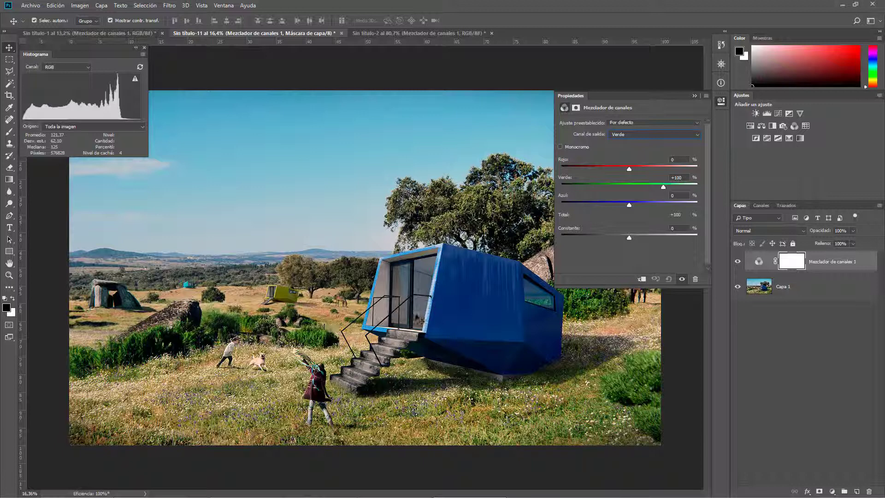
# Step: Tweak the cabin mixer's Verde Constante, ending at -2, and confirm the value
pyautogui.scroll(-1, 331, 331)
pyautogui.scroll(-1, 330, 331)
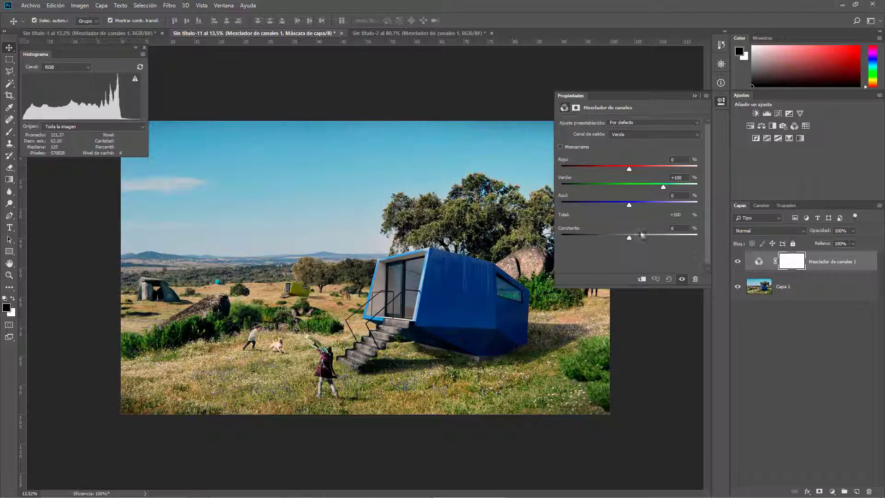
pyautogui.moveTo(629, 237); pyautogui.dragTo(569, 242)
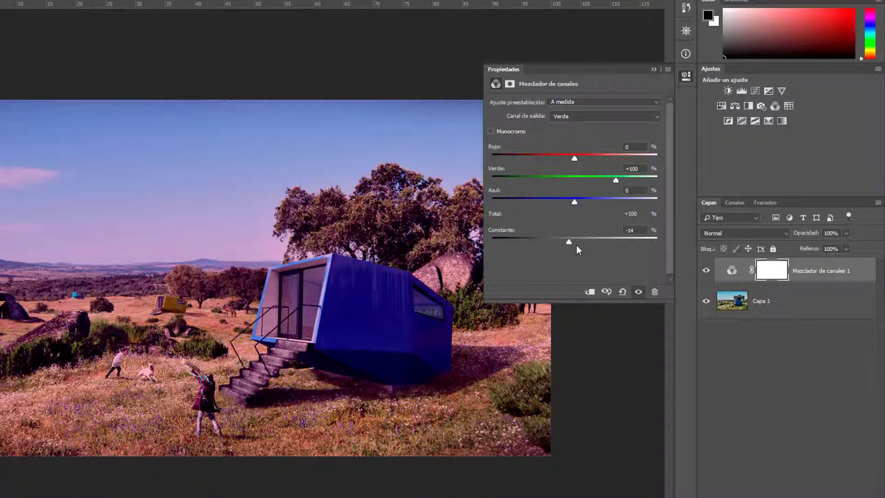
pyautogui.moveTo(570, 241); pyautogui.dragTo(576, 241)
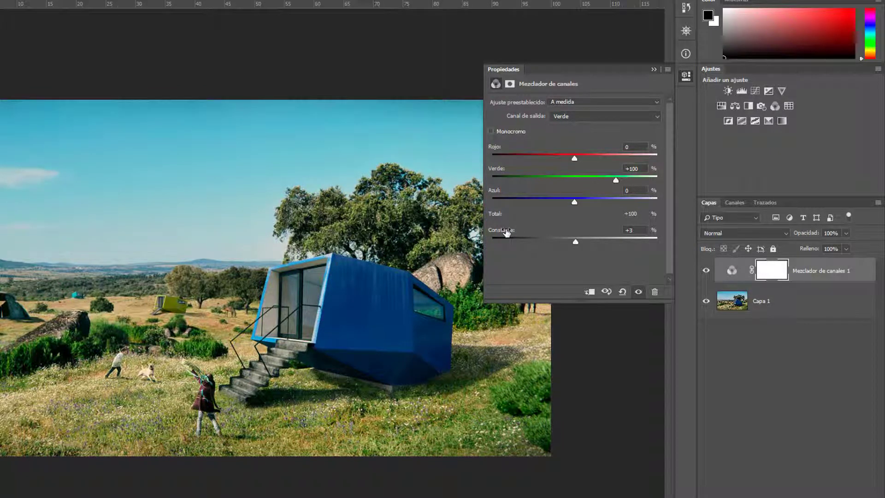
pyautogui.moveTo(506, 233); pyautogui.dragTo(503, 233)
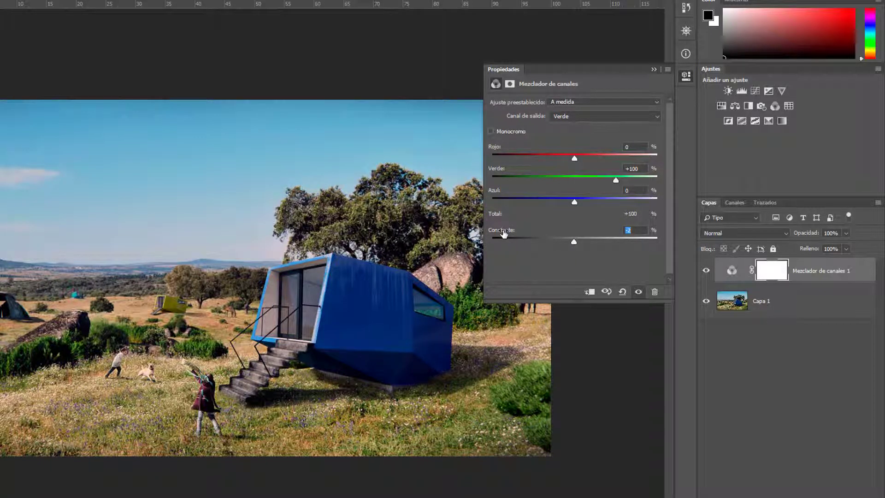
pyautogui.press('Tab')
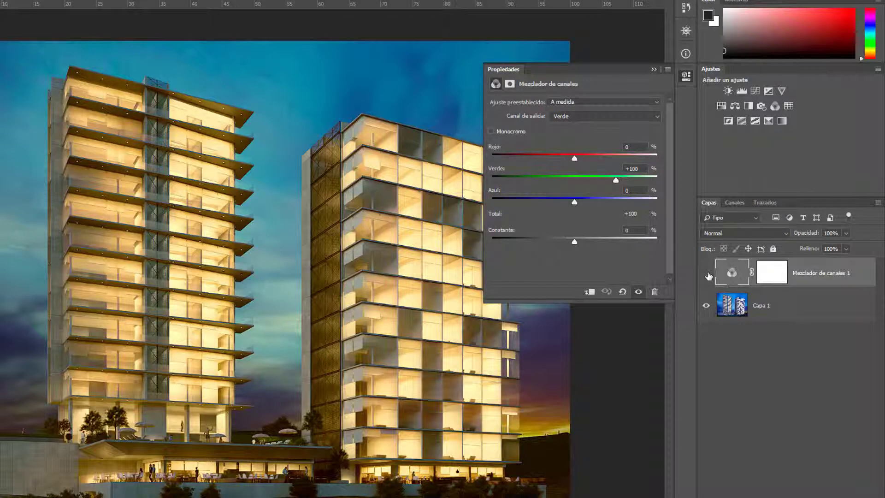
# Step: Compare the render without the mixer, set mixer opacity to 80%, and add Color Balance
pyautogui.click(706, 272)
pyautogui.moveTo(807, 234); pyautogui.dragTo(800, 235)
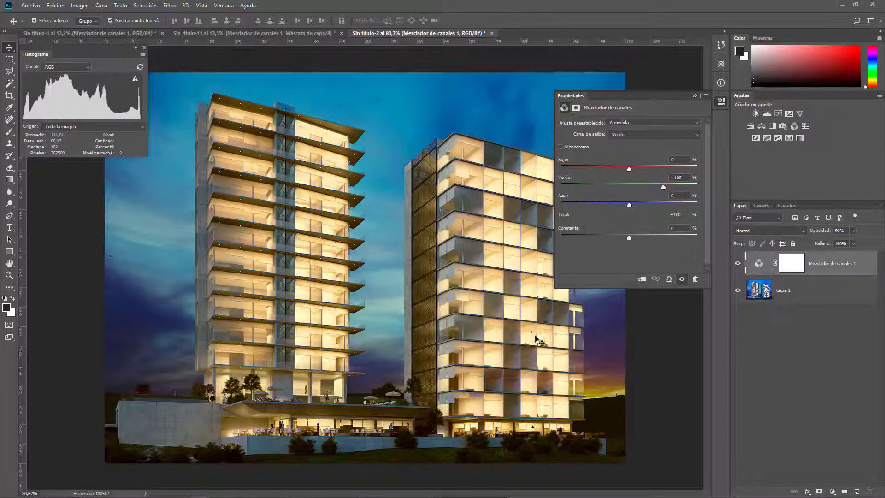
pyautogui.click(761, 127)
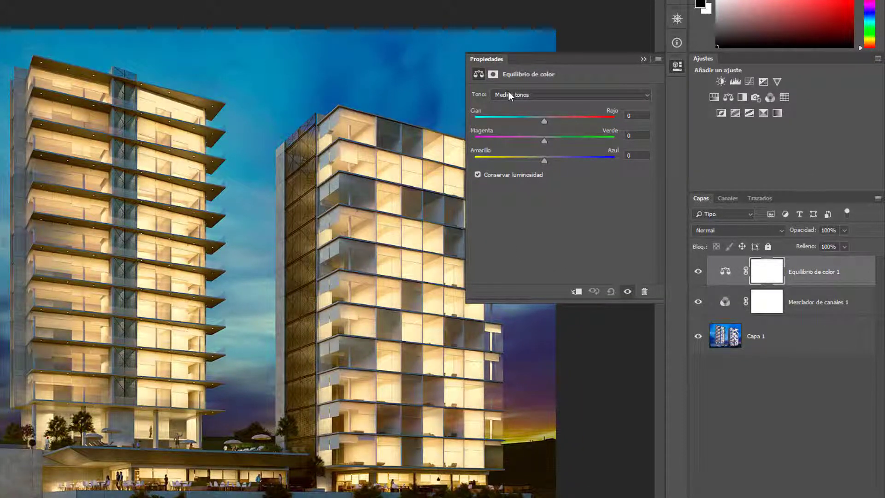
# Step: Add a Selective Color adjustment layer with Reds as the targeted colour range
pyautogui.click(783, 496)
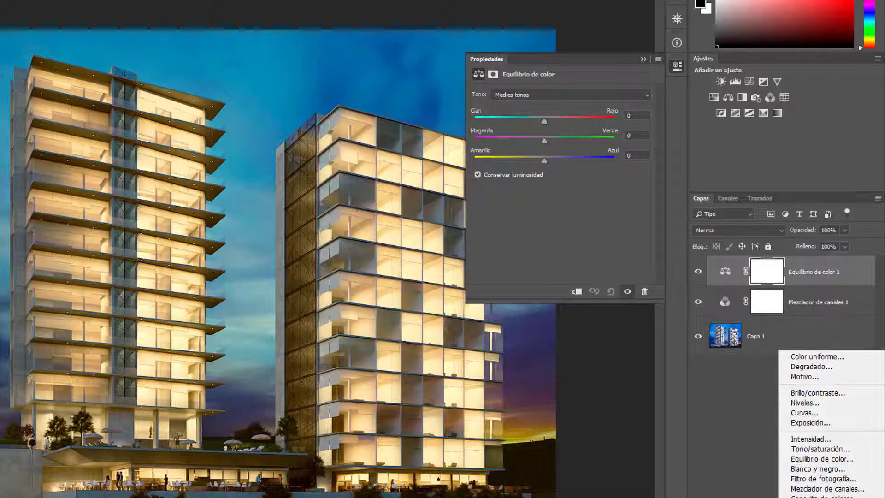
pyautogui.click(820, 497)
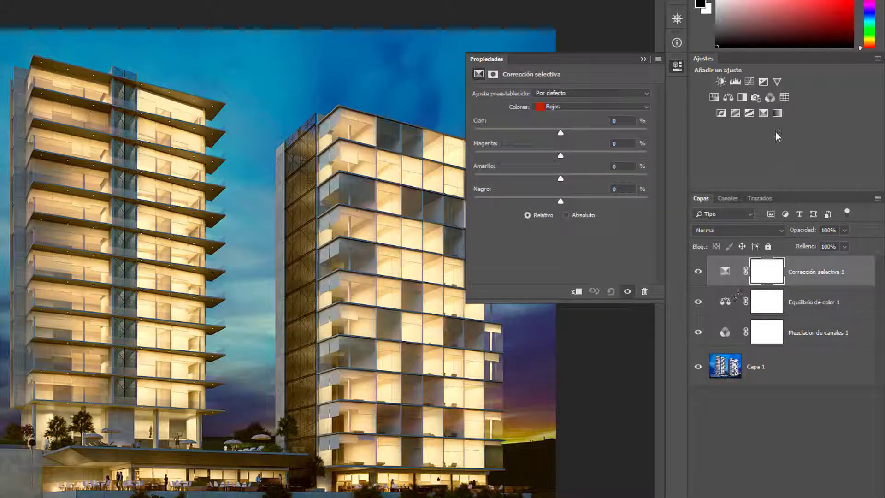
pyautogui.click(557, 109)
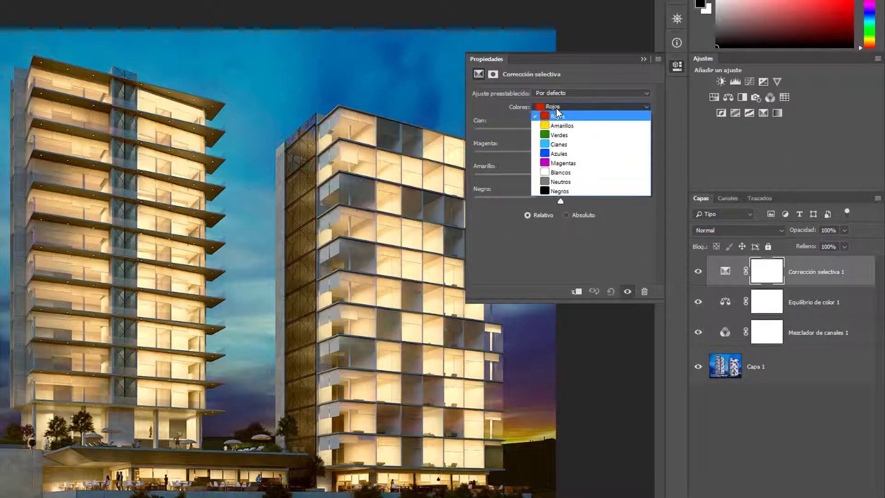
pyautogui.click(612, 108)
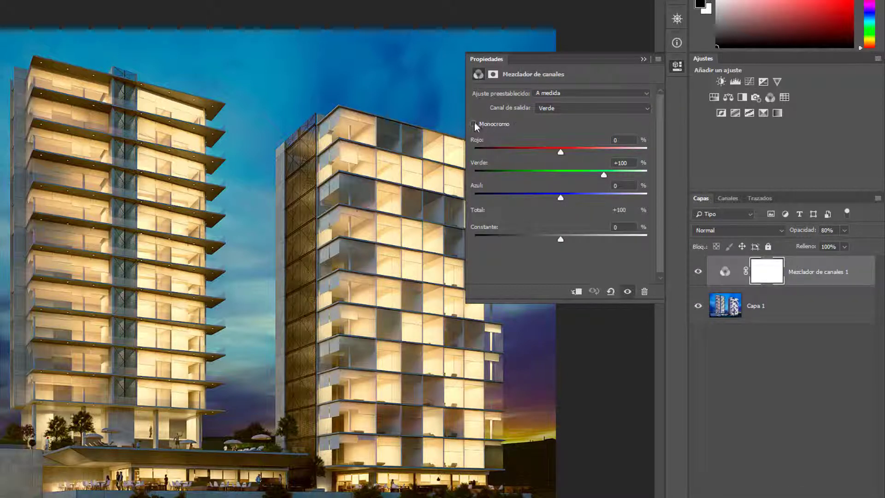
# Step: Make the Channel Mixer monochrome at 100% opacity and rough in the red, green and constant values
pyautogui.click(473, 124)
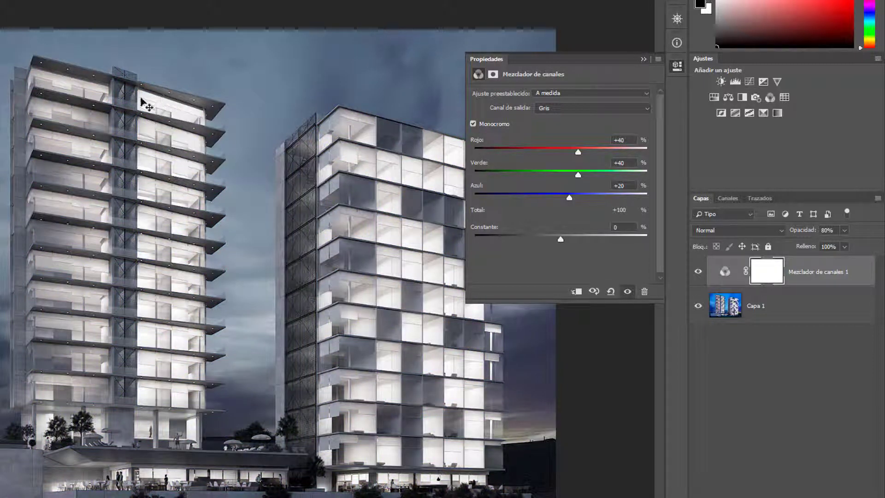
pyautogui.moveTo(805, 233); pyautogui.dragTo(829, 233)
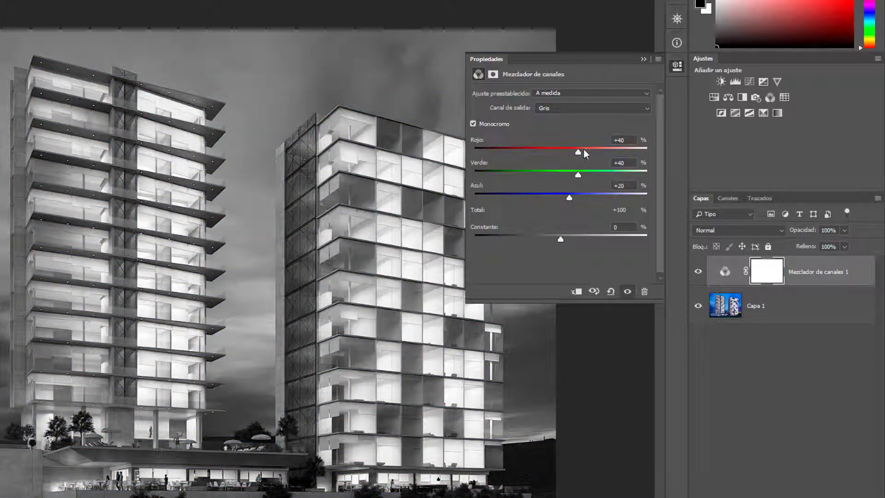
pyautogui.moveTo(578, 152)
pyautogui.mouseDown()
pyautogui.moveTo(564, 174)
pyautogui.moveTo(577, 197)
pyautogui.moveTo(568, 175)
pyautogui.mouseUp()
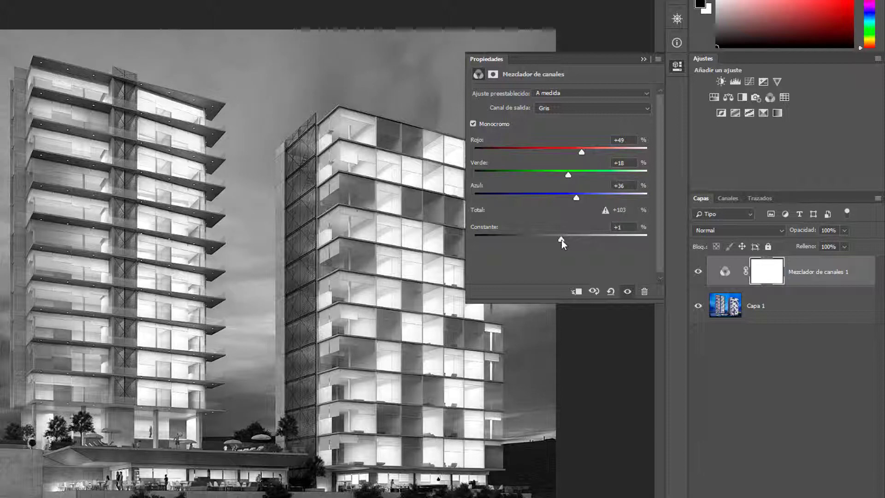
pyautogui.moveTo(560, 238); pyautogui.dragTo(558, 240)
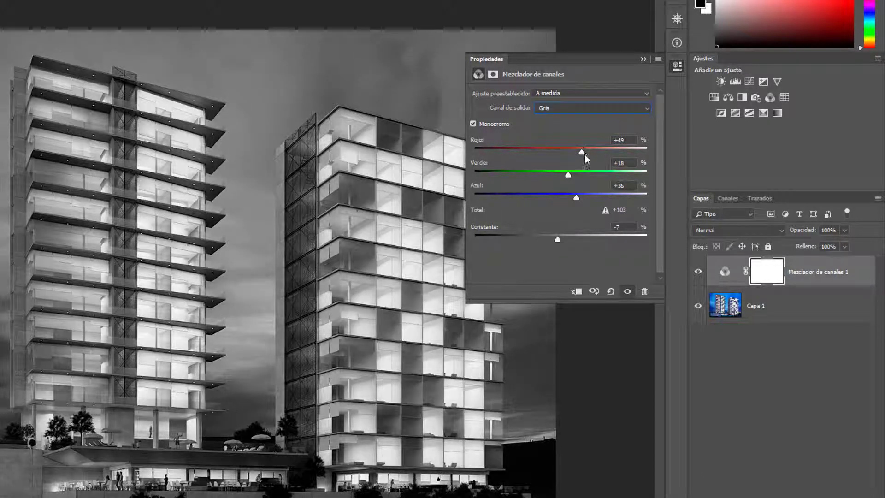
pyautogui.moveTo(582, 152); pyautogui.dragTo(575, 152)
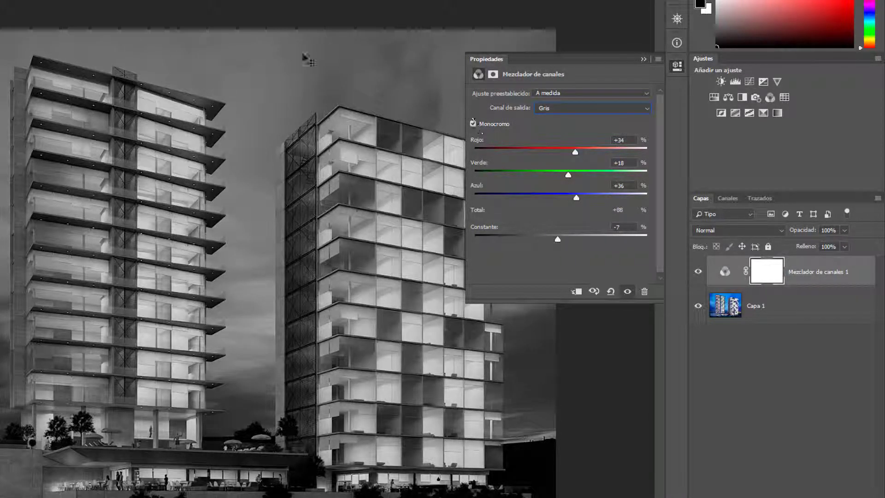
# Step: Keep Gray output and raise Green to +51 and Blue to +45
pyautogui.click(566, 107)
pyautogui.click(576, 120)
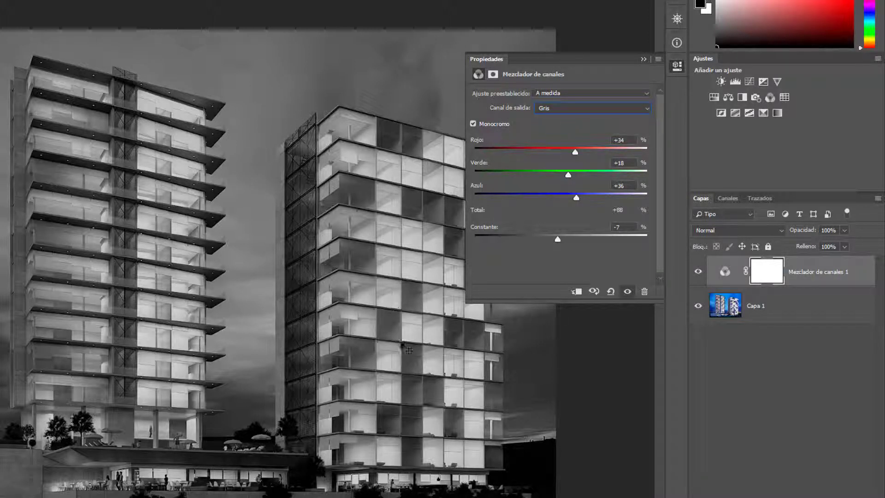
pyautogui.moveTo(570, 174); pyautogui.dragTo(577, 174)
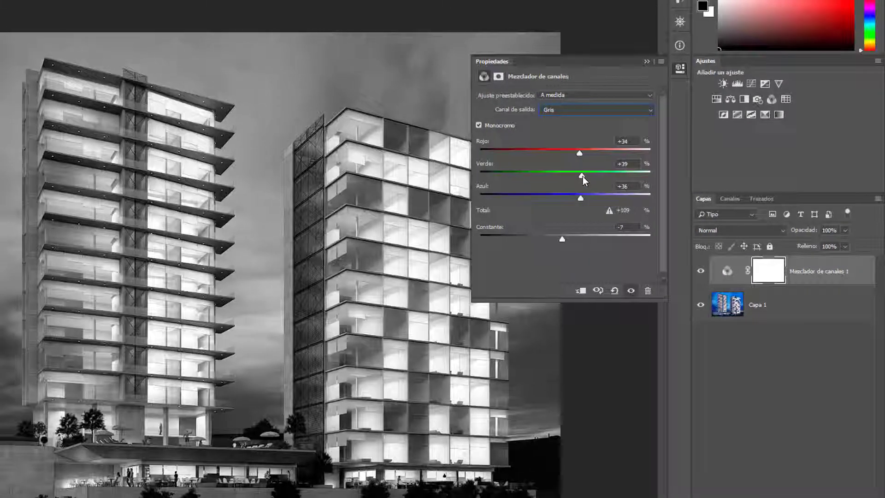
pyautogui.moveTo(577, 174)
pyautogui.mouseDown()
pyautogui.moveTo(611, 179)
pyautogui.moveTo(638, 169)
pyautogui.mouseUp()
pyautogui.moveTo(642, 205)
pyautogui.mouseDown()
pyautogui.moveTo(649, 187)
pyautogui.moveTo(637, 168)
pyautogui.mouseUp()
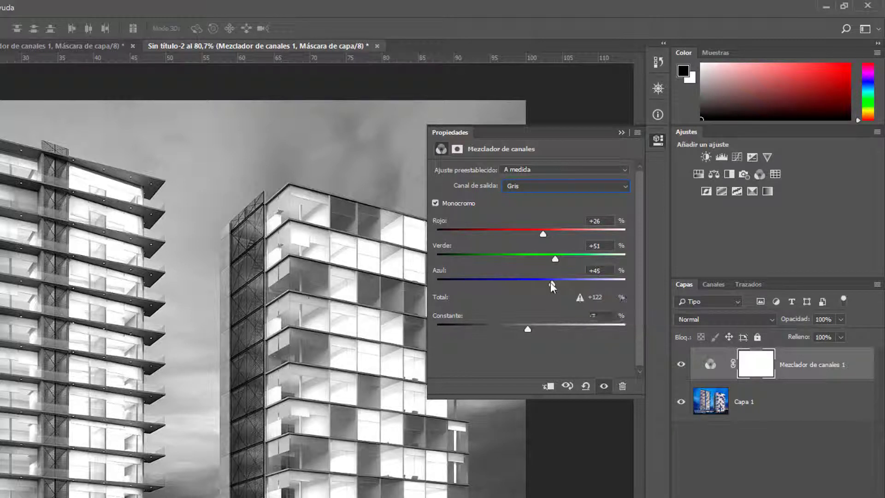
# Step: Try other Blue and Red gray mixes, then reset the mixer to full colour with Red +100%
pyautogui.moveTo(551, 282); pyautogui.dragTo(541, 232)
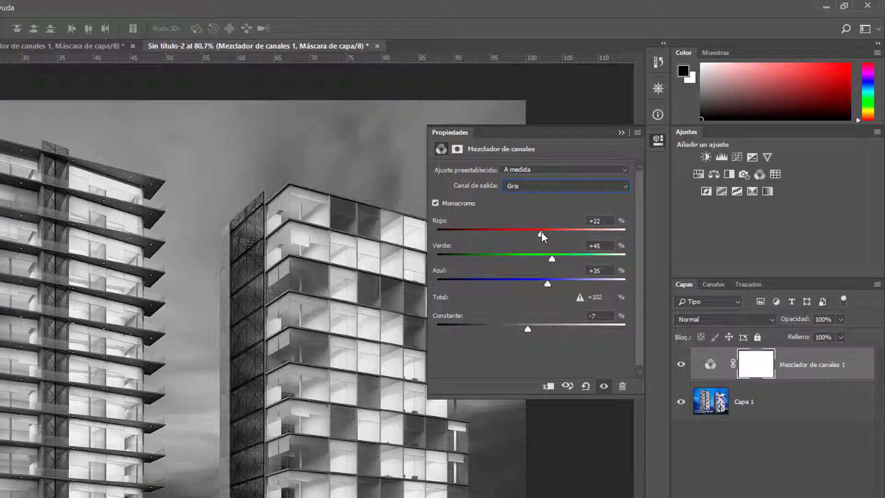
pyautogui.moveTo(541, 232); pyautogui.dragTo(540, 232)
pyautogui.moveTo(548, 284); pyautogui.dragTo(560, 281)
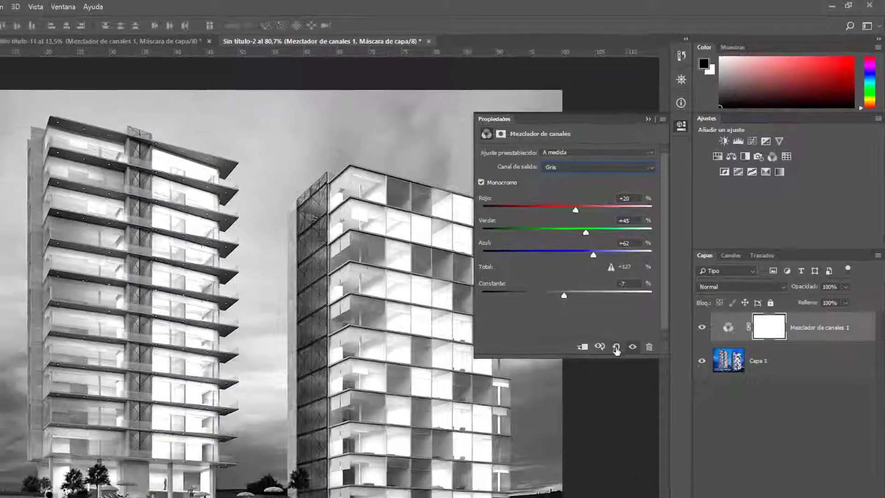
pyautogui.click(616, 348)
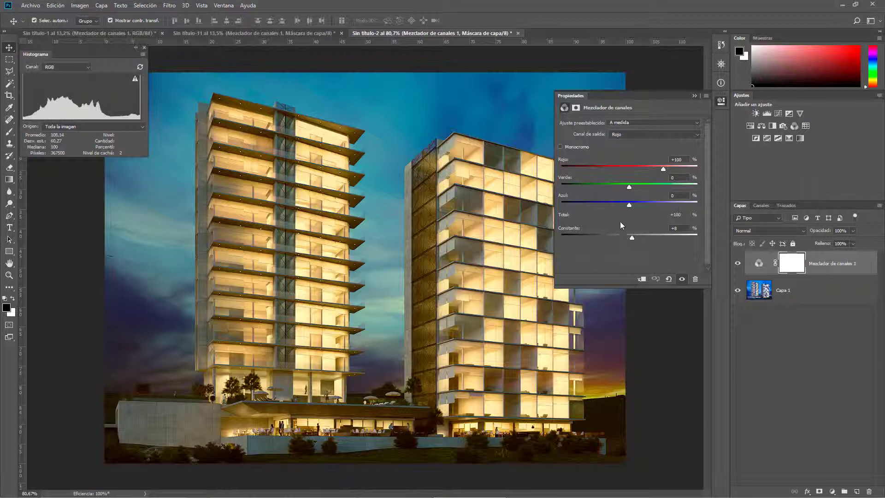
# Step: Set the mixer to Azul output, lower its Constante to -26% to deepen the sky, and compare with the previous state
pyautogui.moveTo(642, 287); pyautogui.dragTo(642, 302)
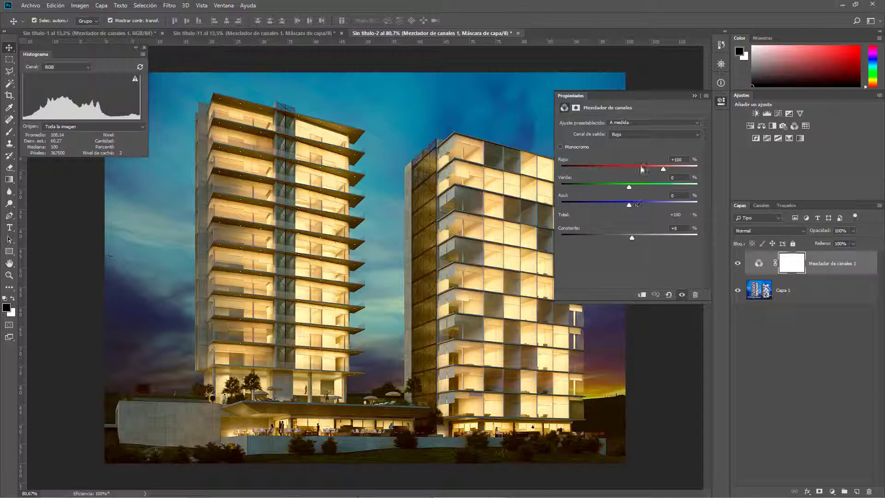
pyautogui.click(640, 134)
pyautogui.click(631, 150)
pyautogui.moveTo(620, 238); pyautogui.dragTo(625, 236)
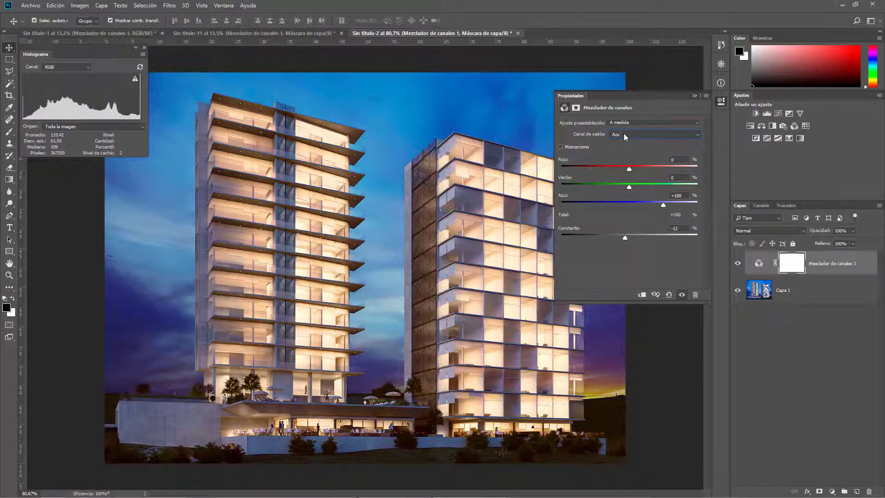
pyautogui.moveTo(621, 238); pyautogui.dragTo(626, 238)
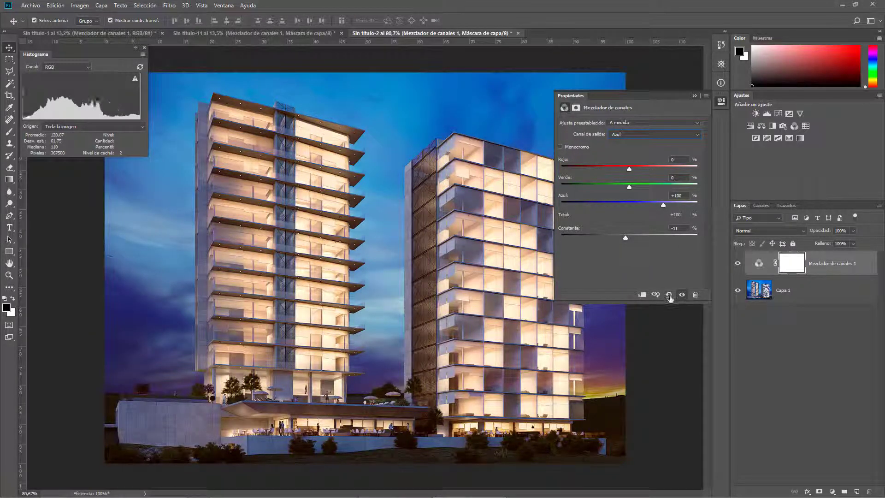
pyautogui.click(655, 294)
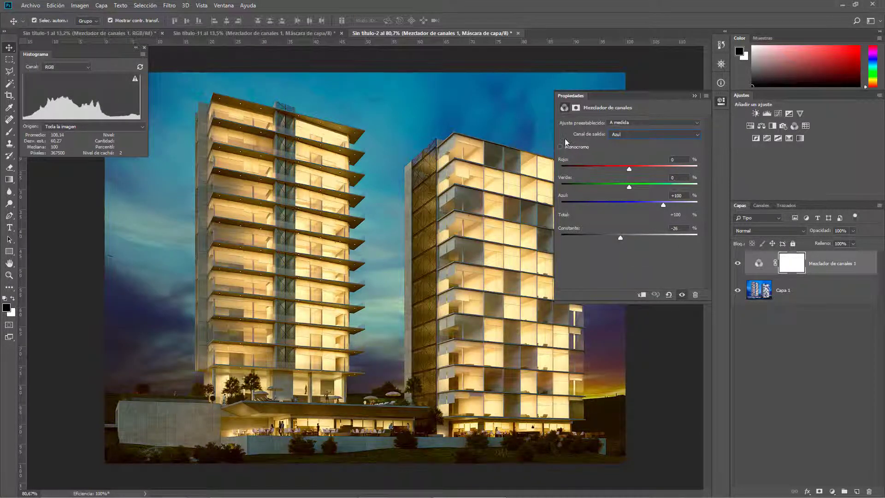